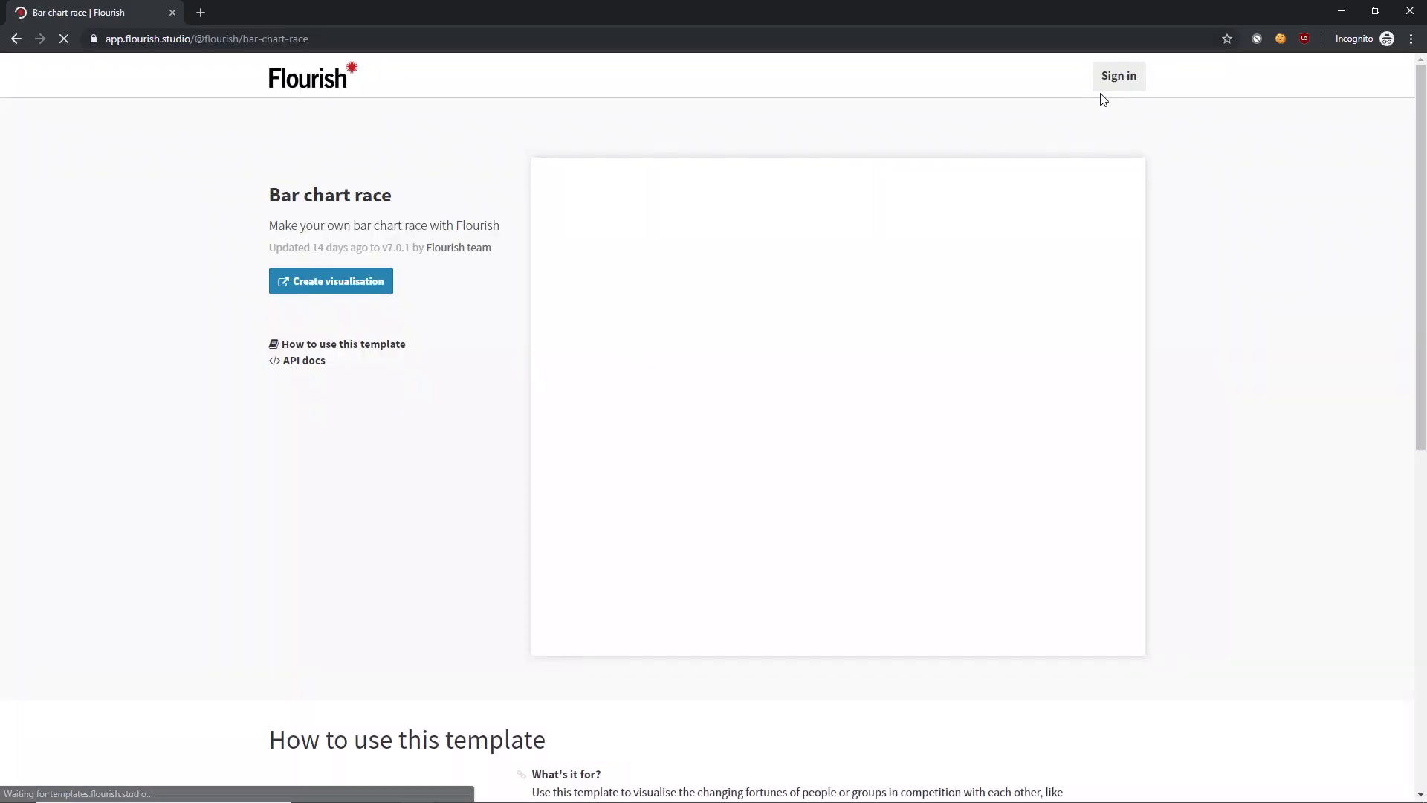
- Go to the Flourish sign-in page from the Bar chart race template page
click(1116, 77)
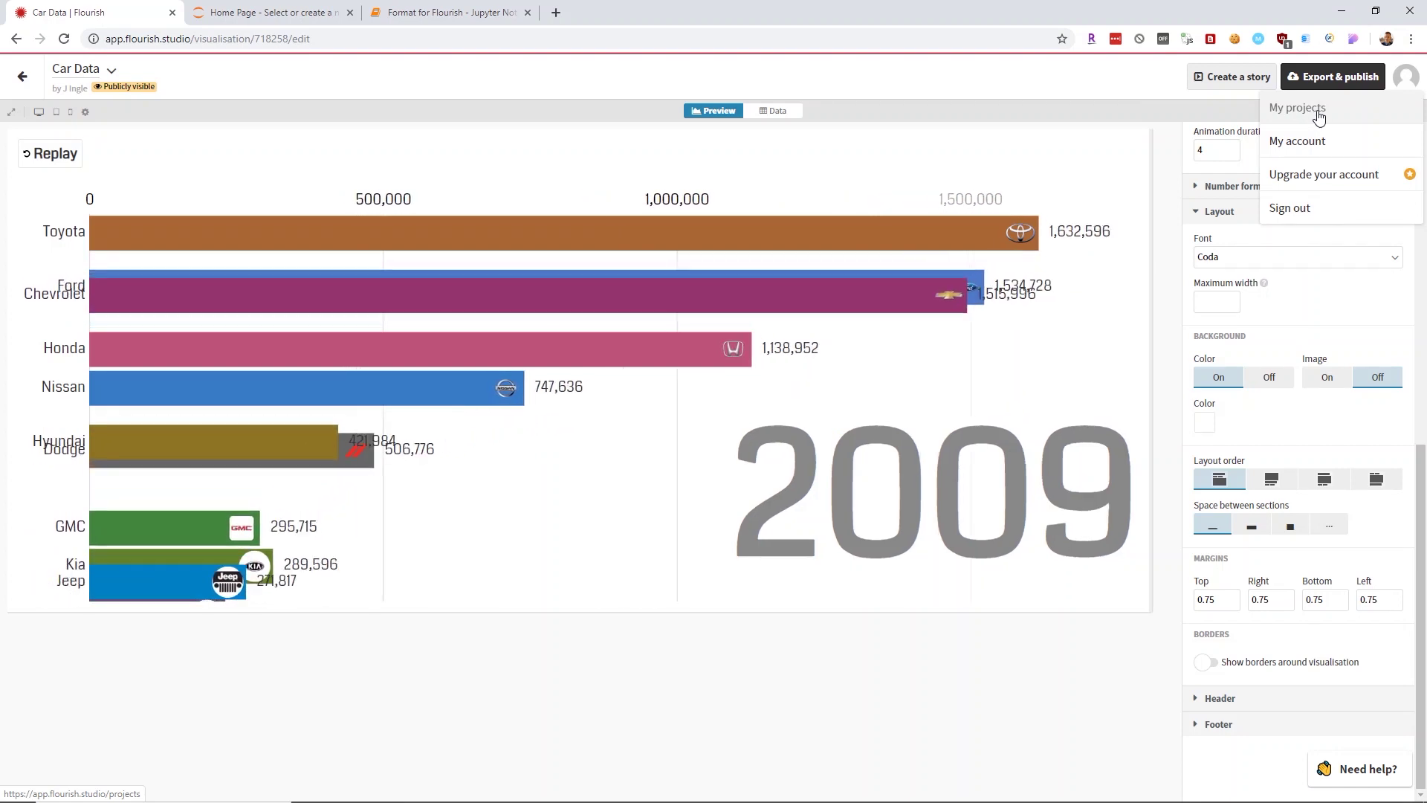
- Start a new visualisation from the My projects list
click(1321, 116)
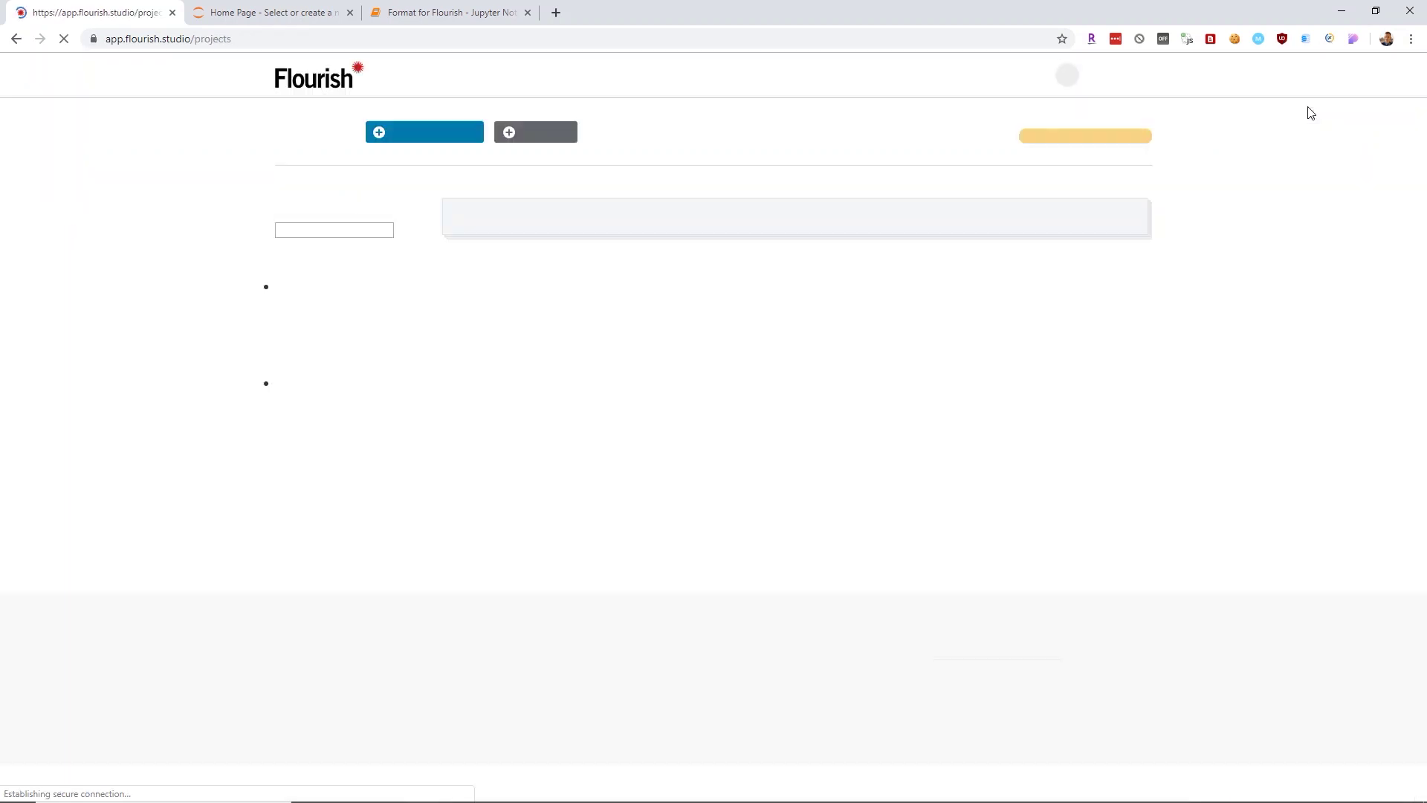
click(403, 139)
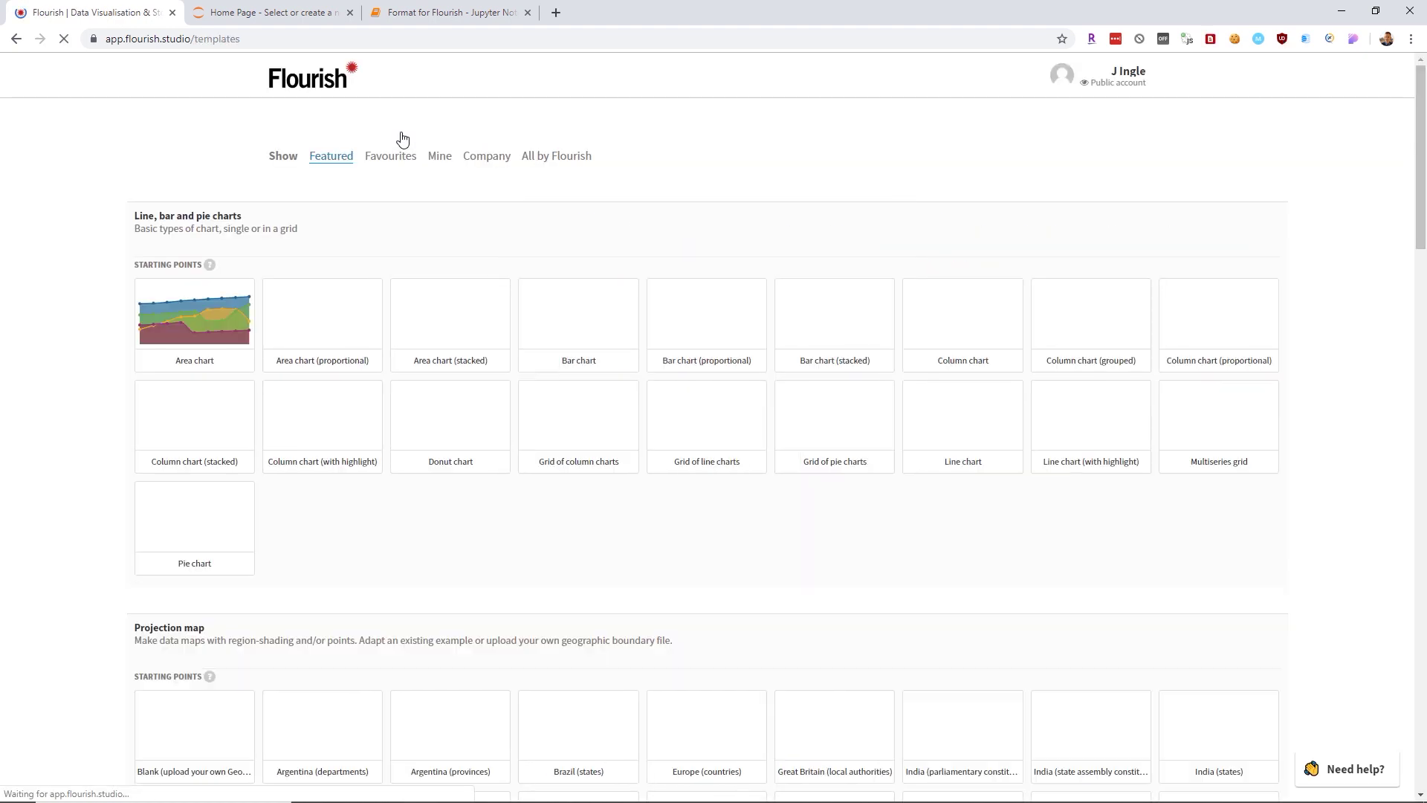
- Pick the Images on bars template from the Bar chart race section
scroll(1346, 331, down, 2)
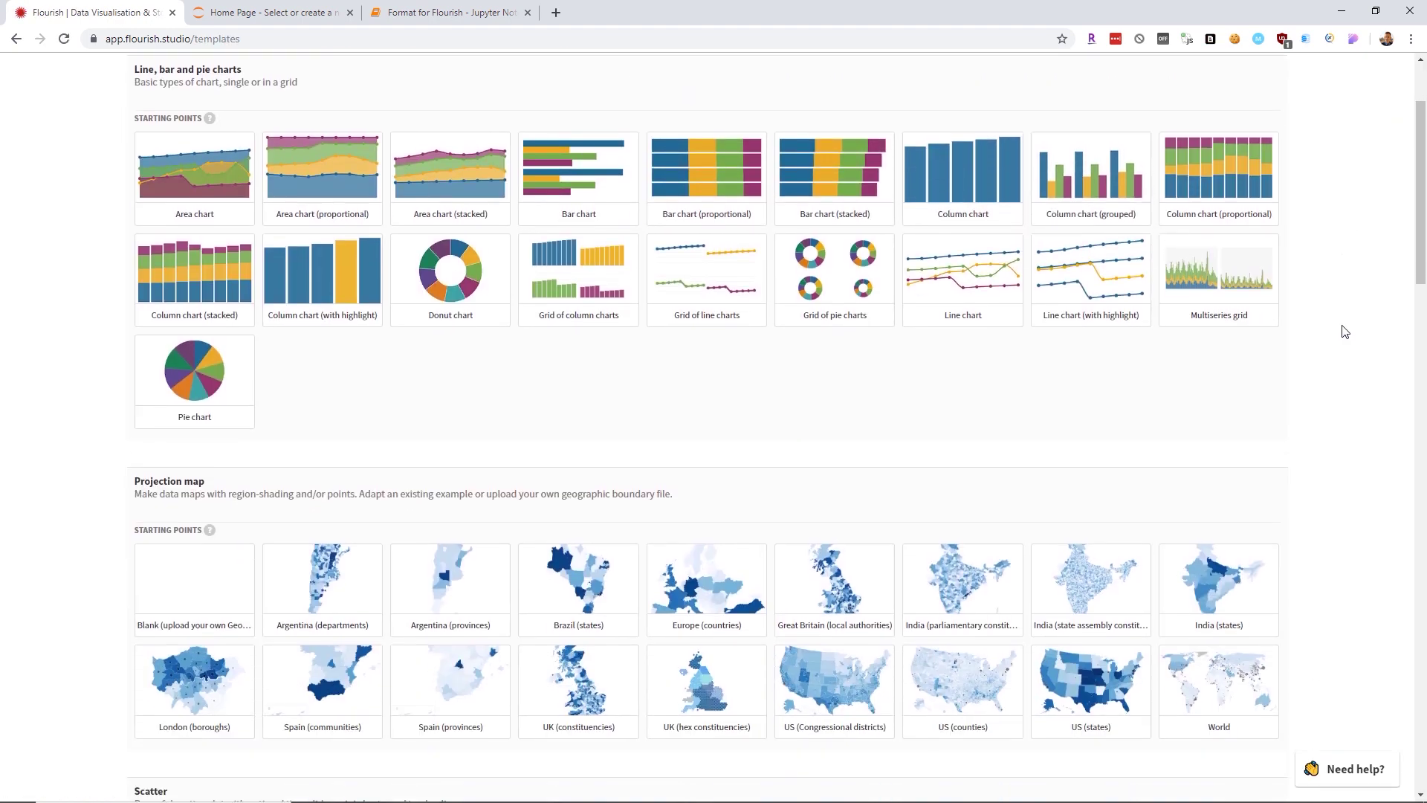
scroll(1263, 395, down, 9)
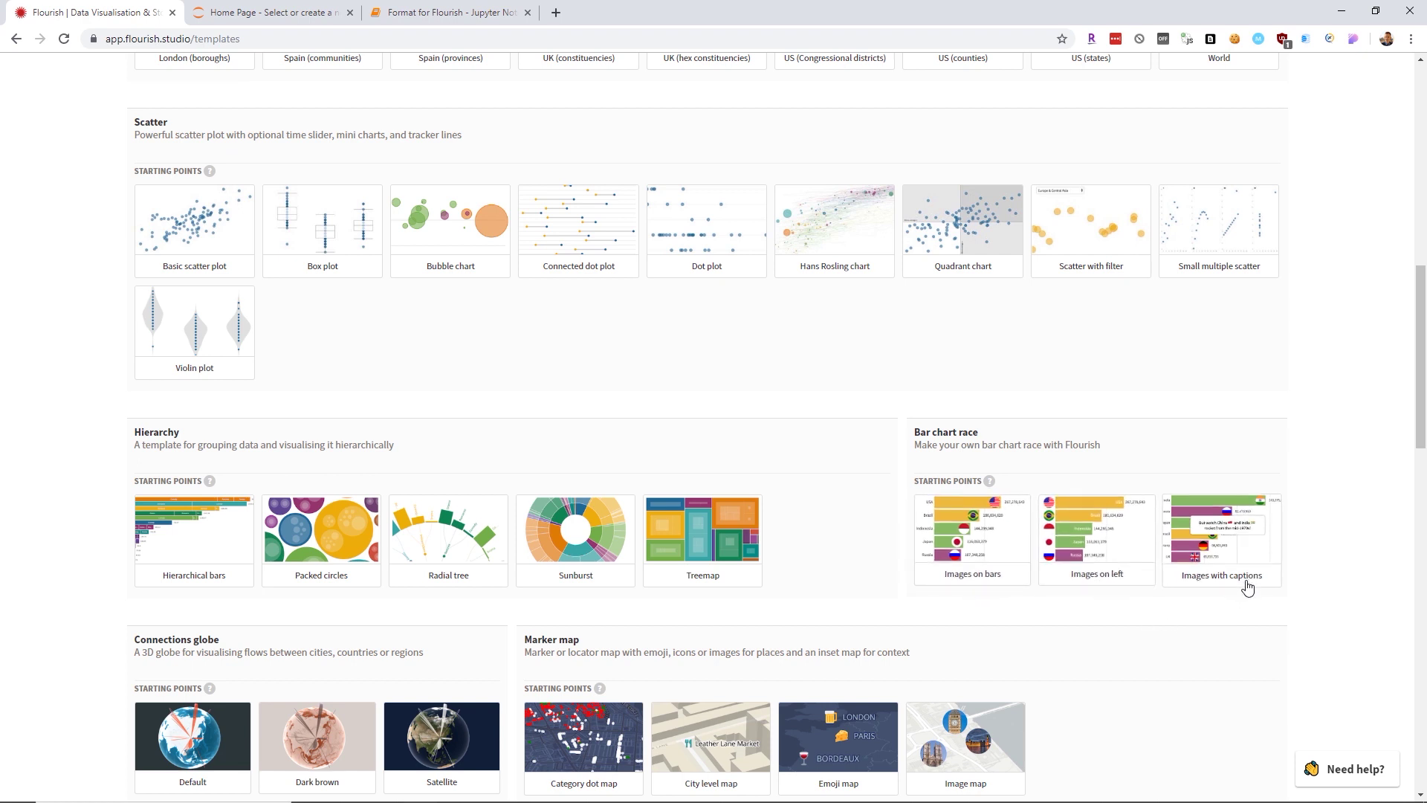
click(972, 586)
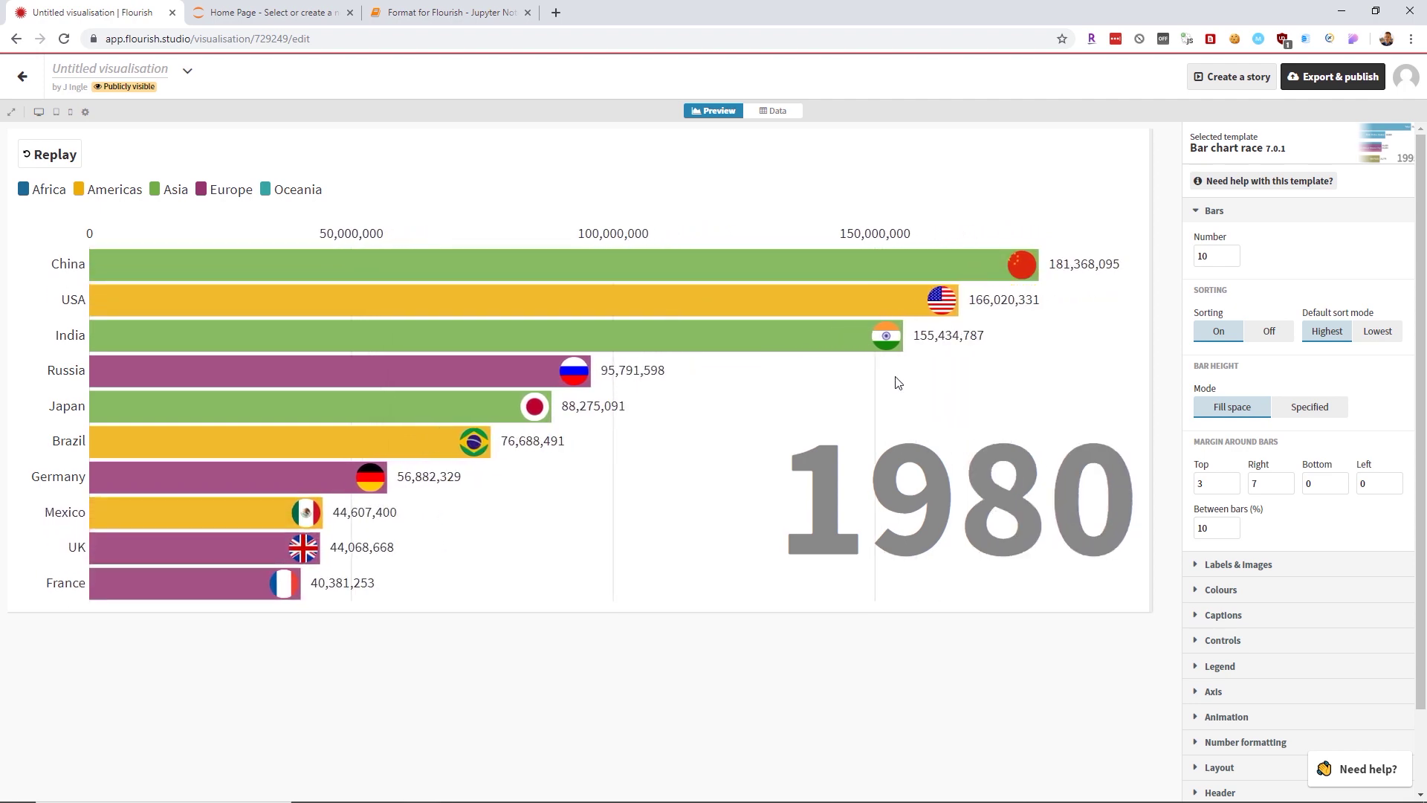
- View the sample sheet of countries, regions, flag URLs and yearly values
click(773, 113)
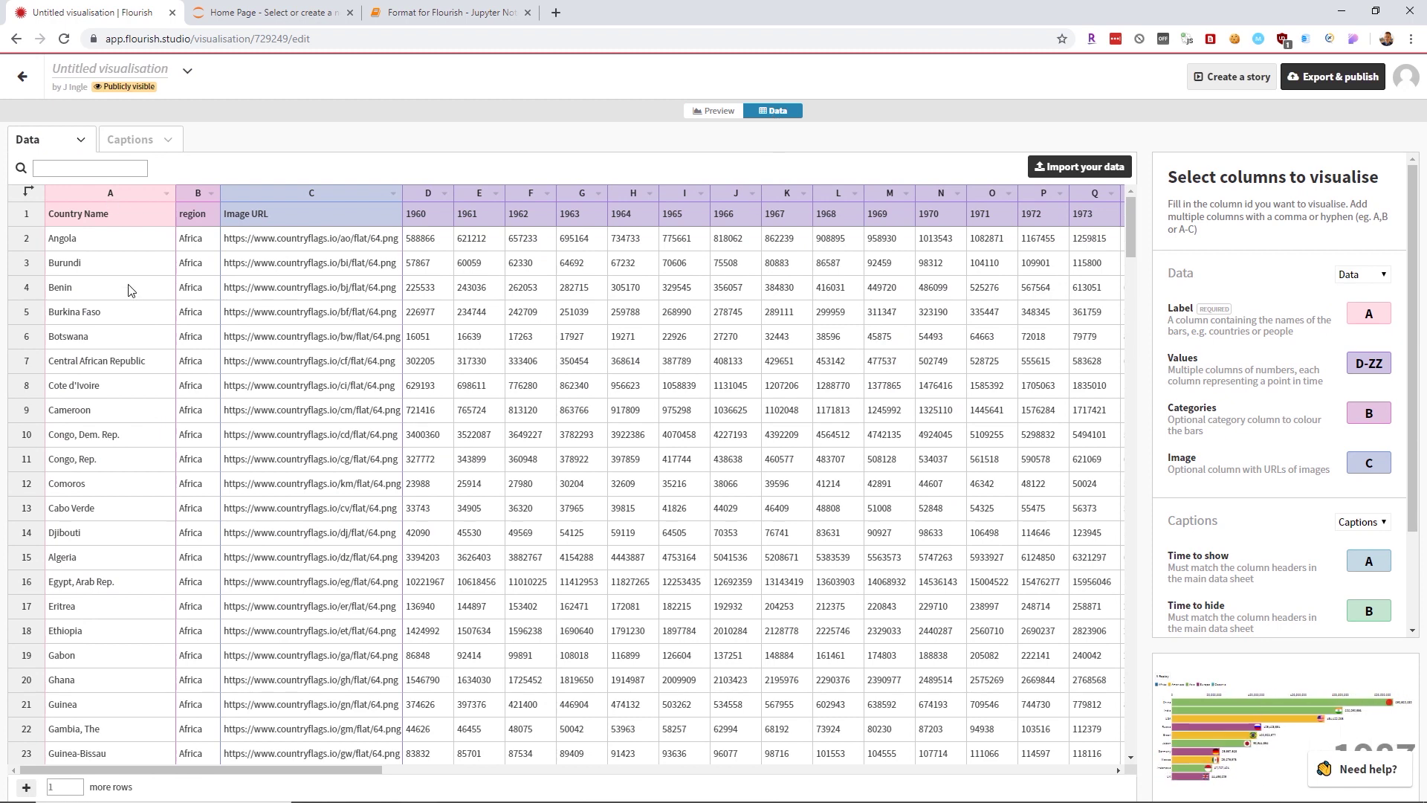
click(96, 190)
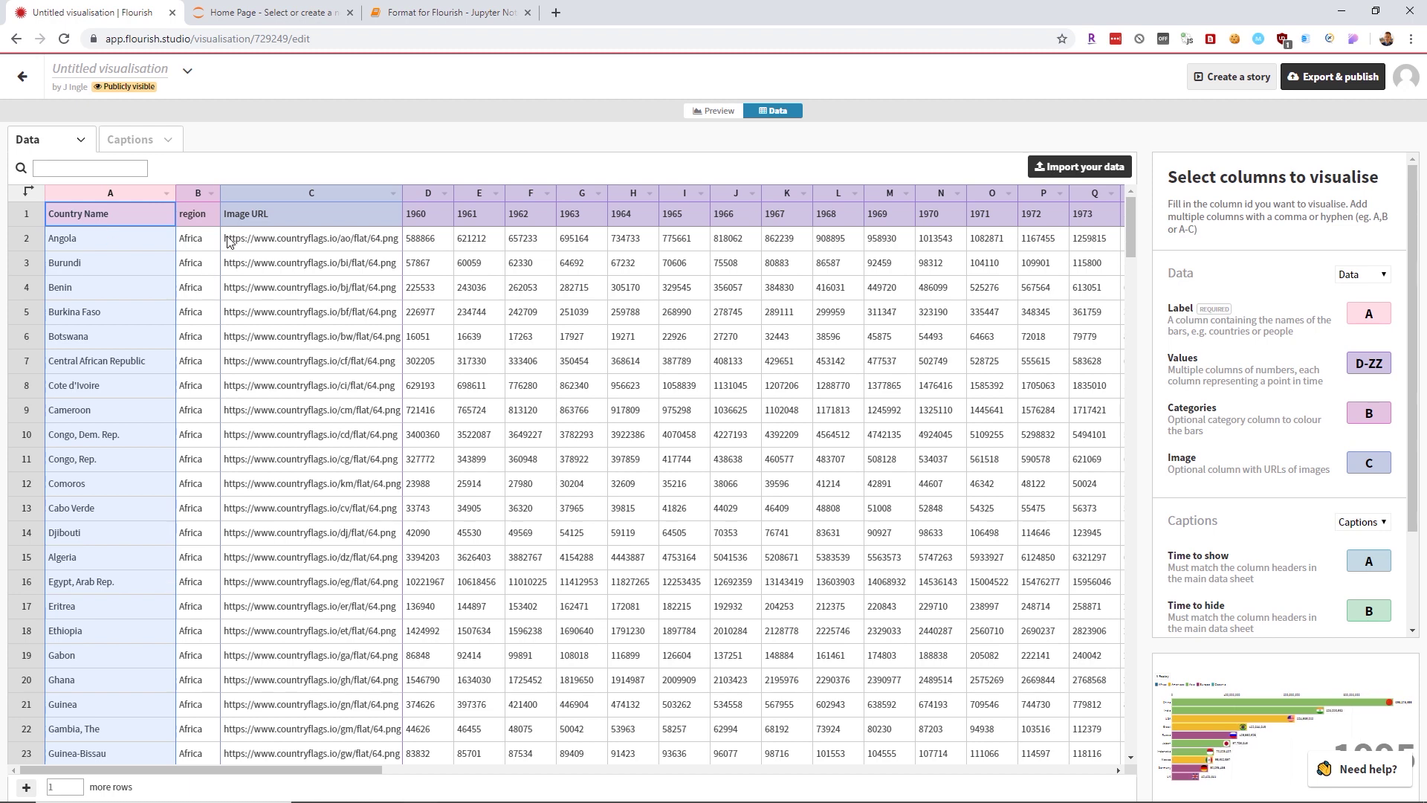
click(192, 192)
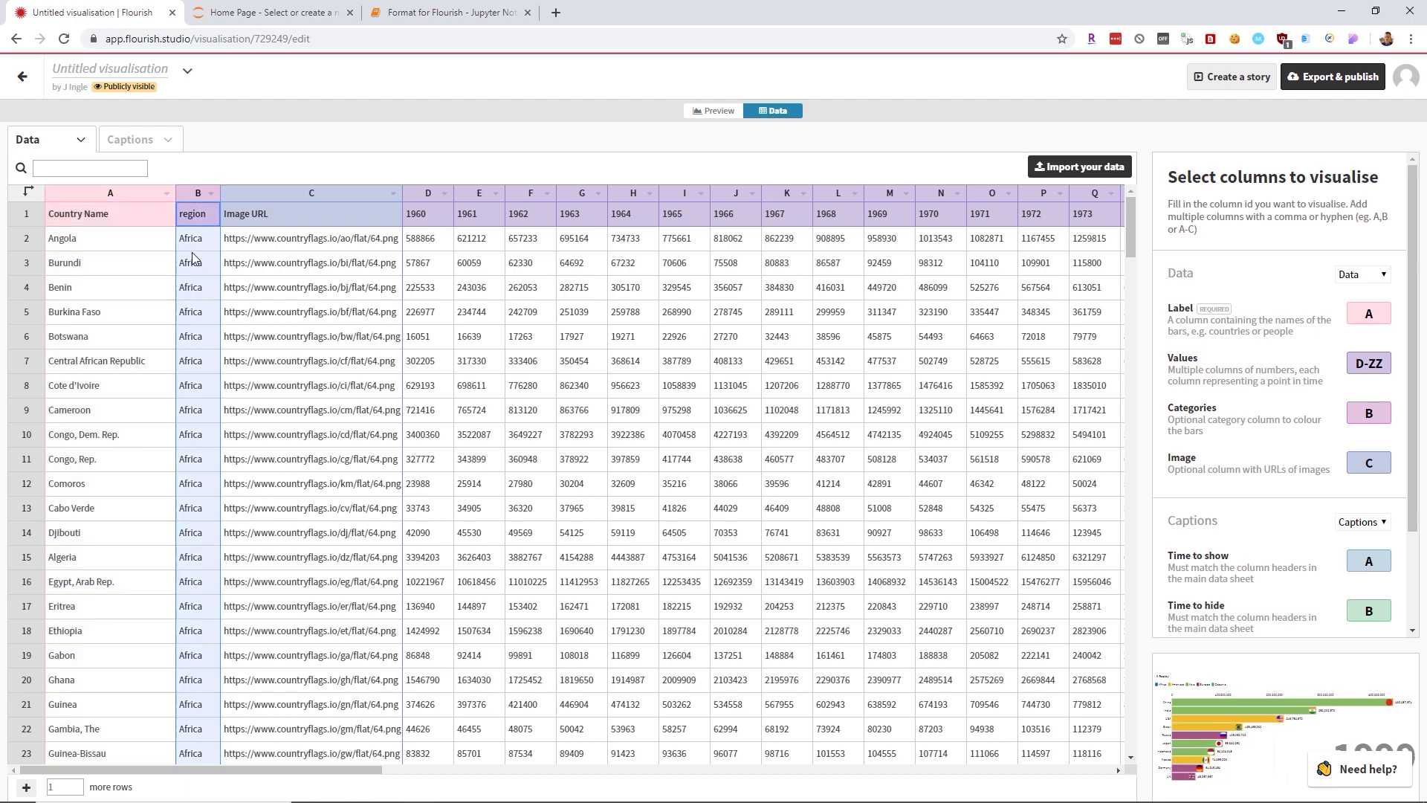
click(270, 192)
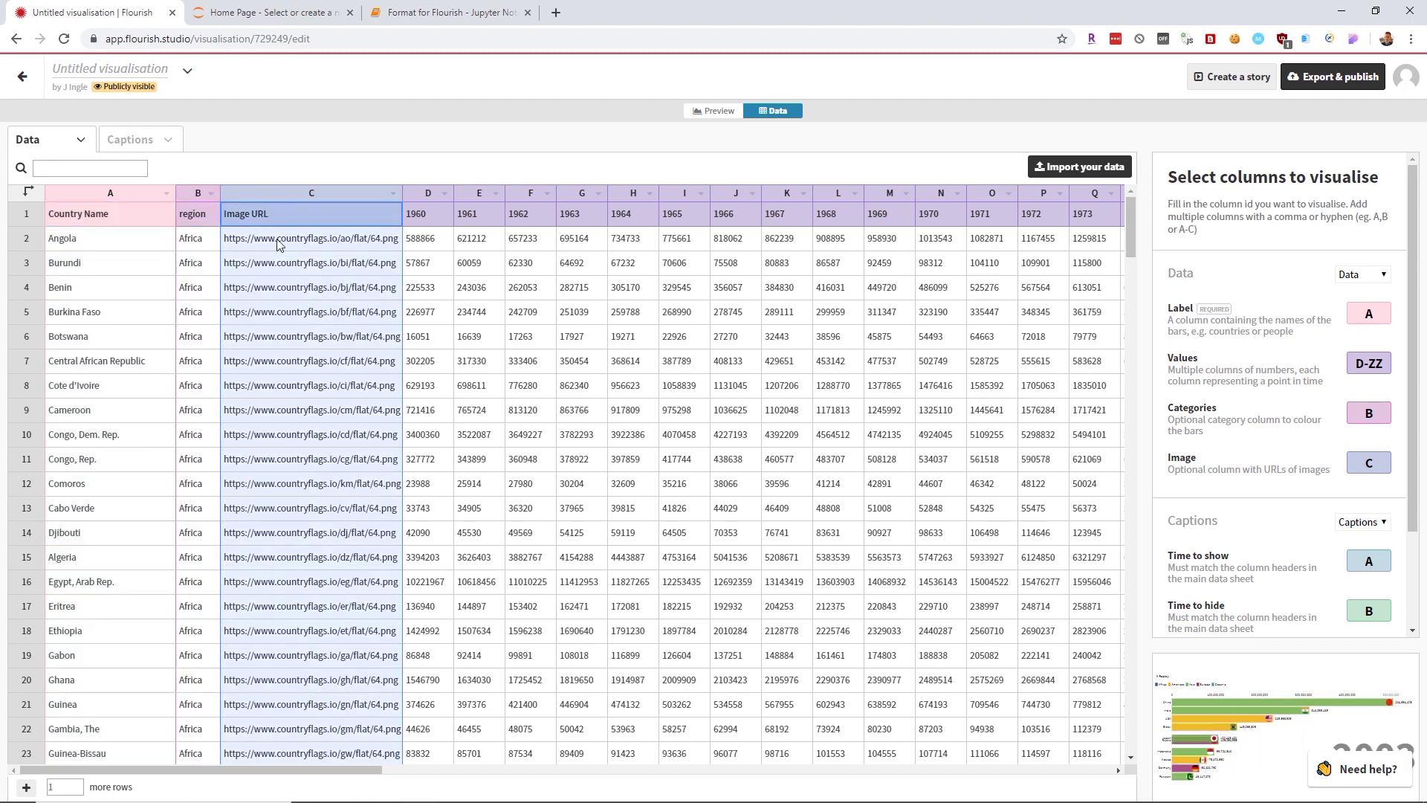
click(417, 191)
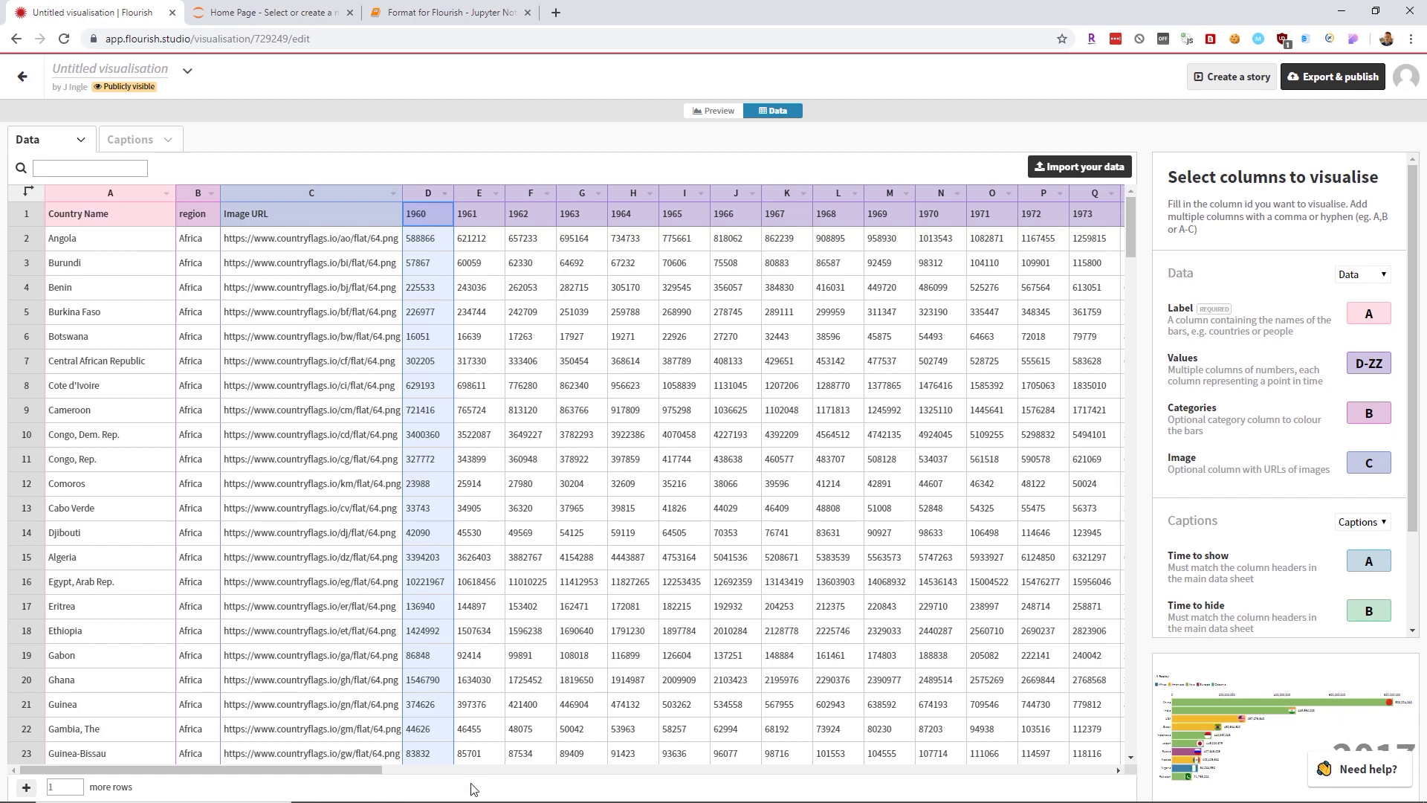
mouse_move(456, 788)
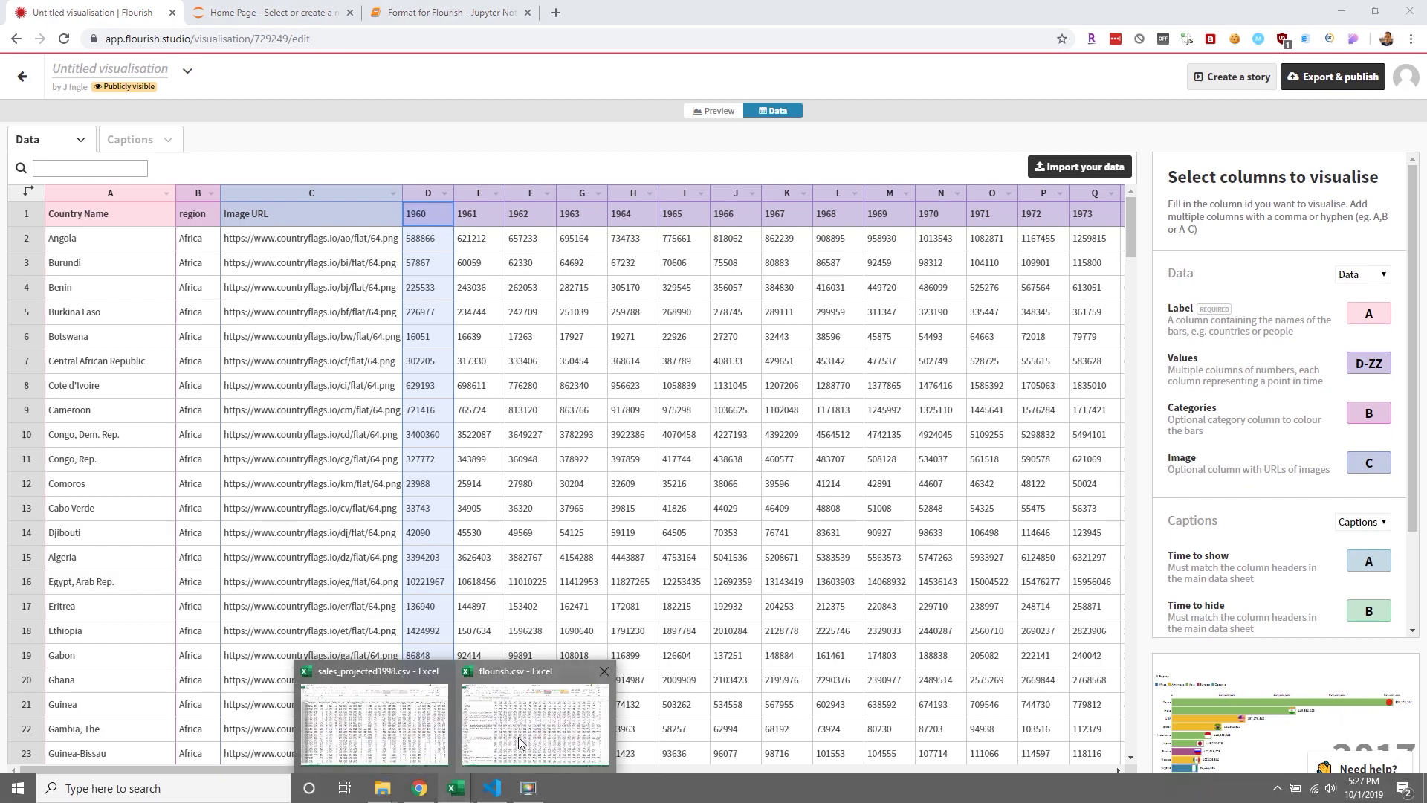
click(405, 725)
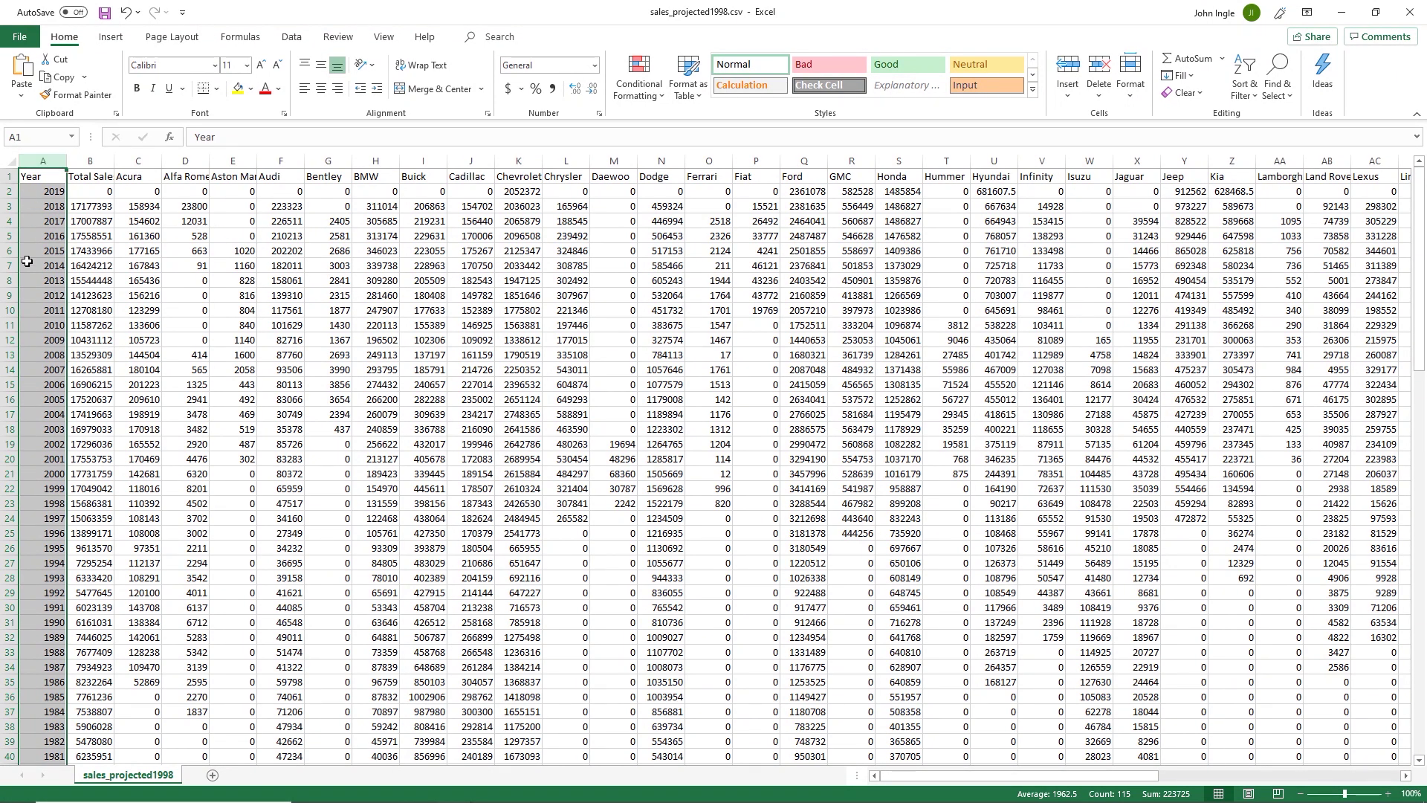
click(8, 176)
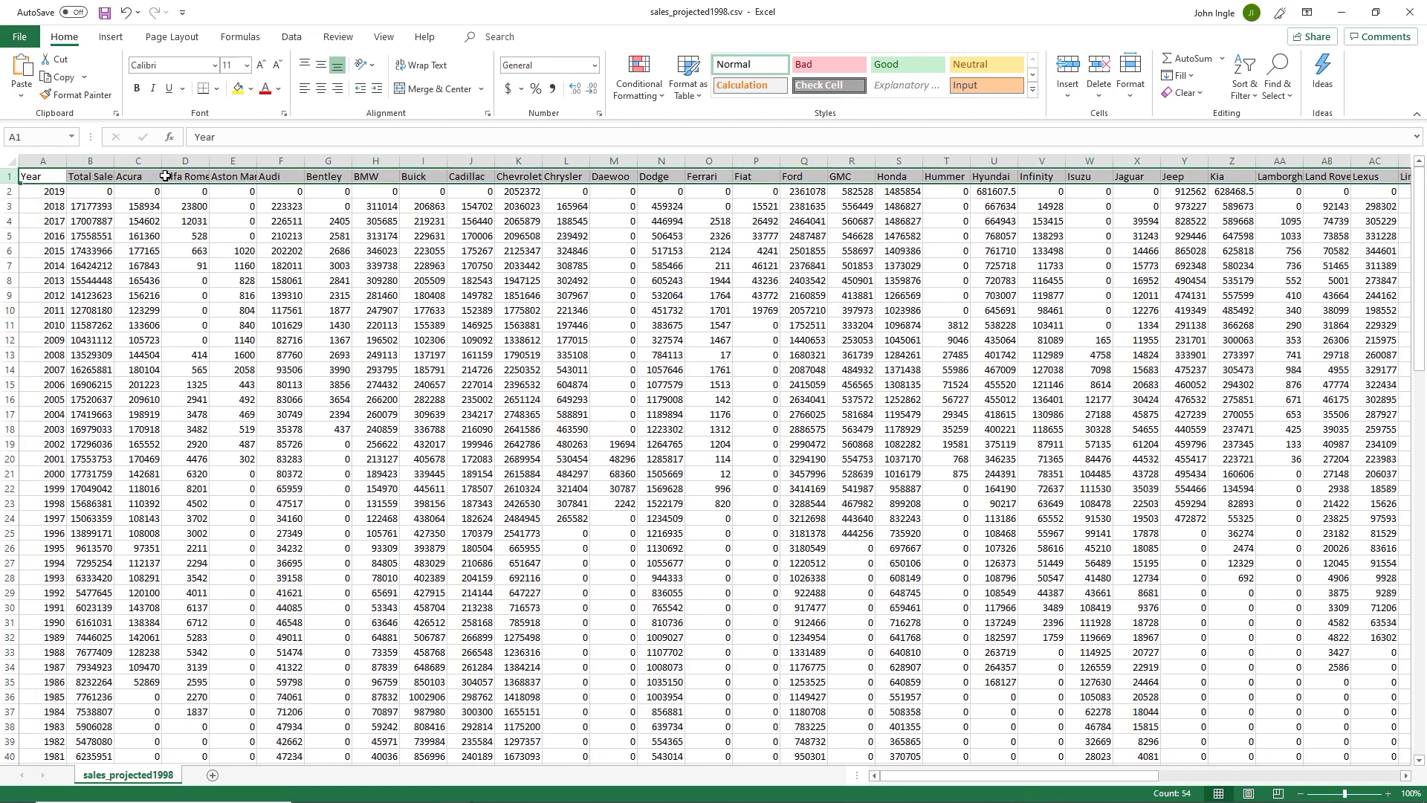
click(12, 193)
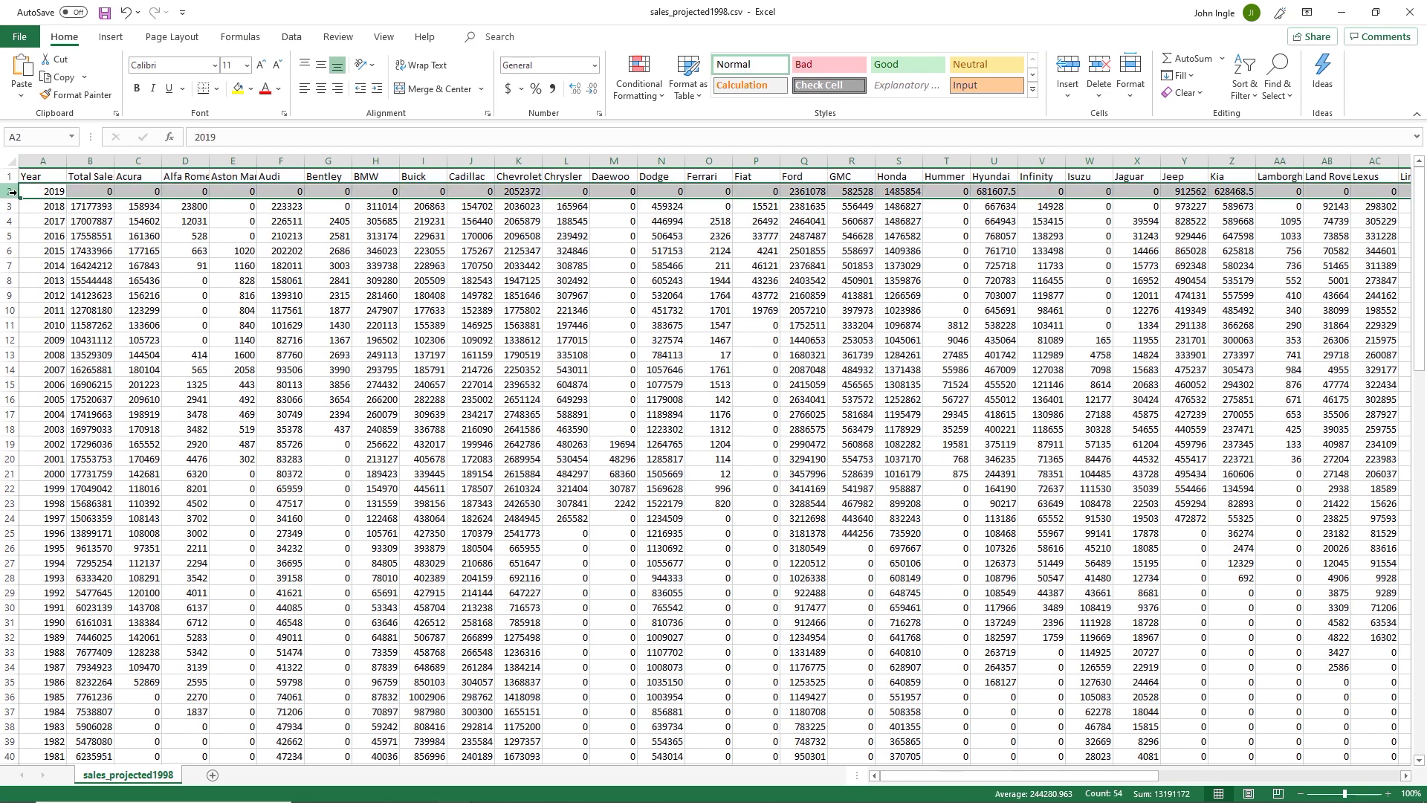
click(526, 194)
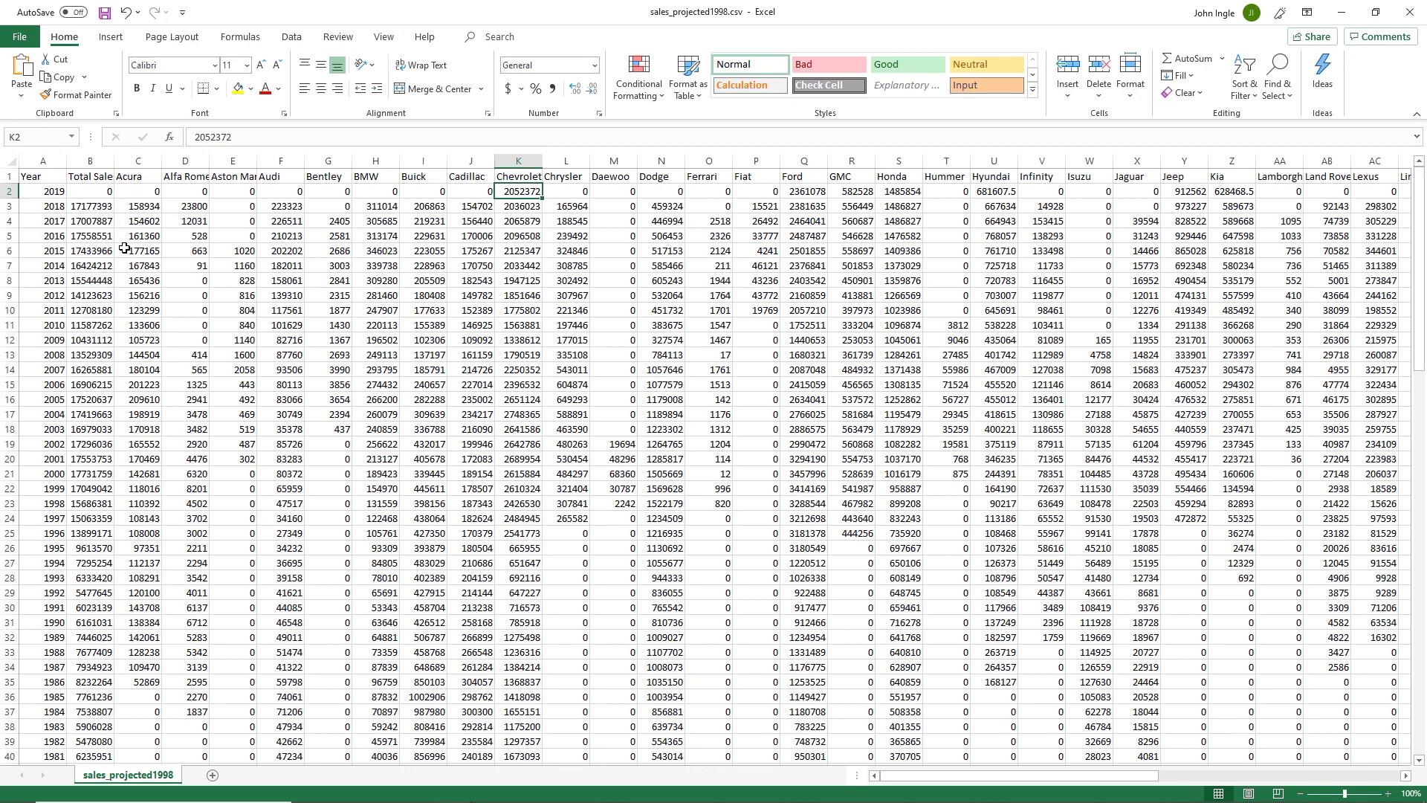
click(1342, 11)
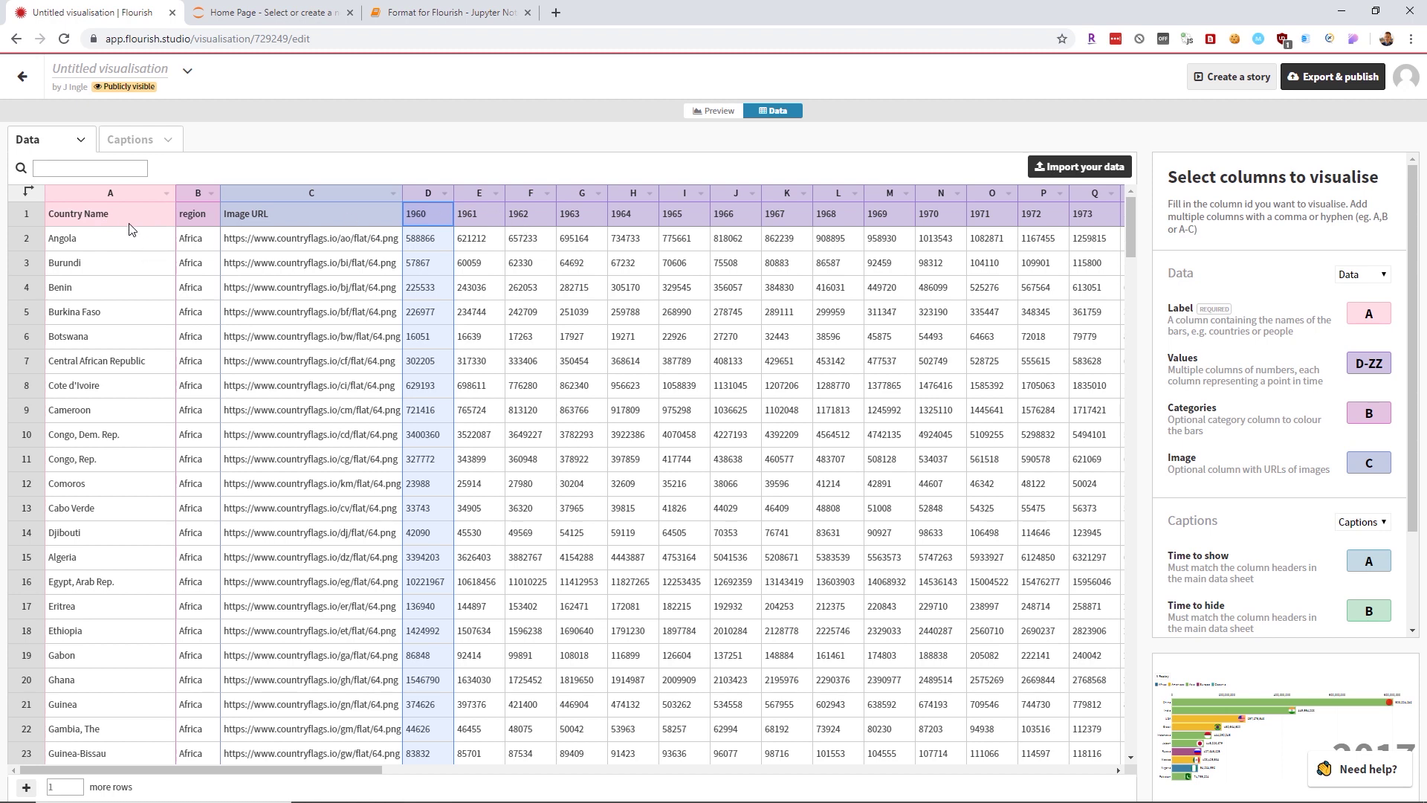
- Relate the sheet's header row and label column to the notebook's CSV-reading cells
click(26, 215)
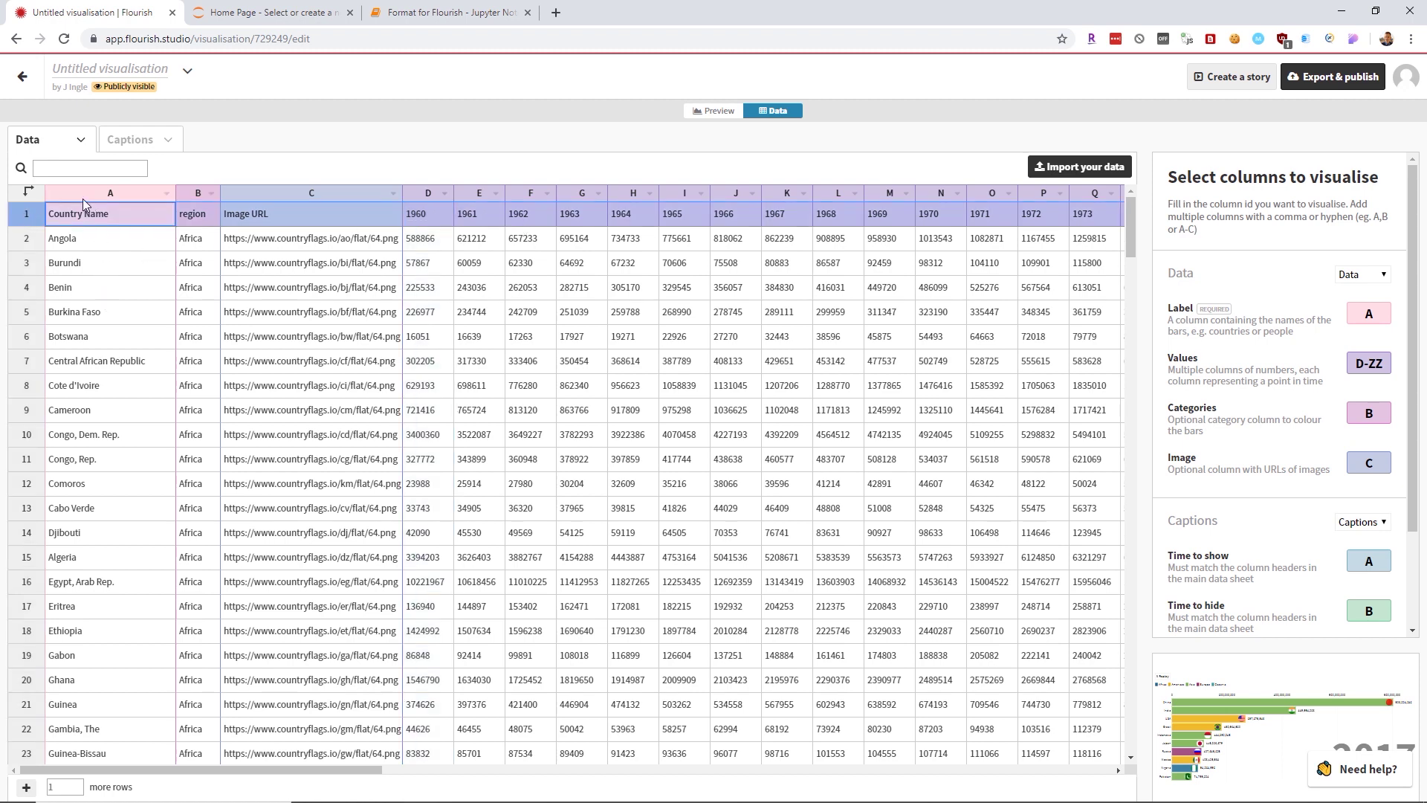
click(78, 194)
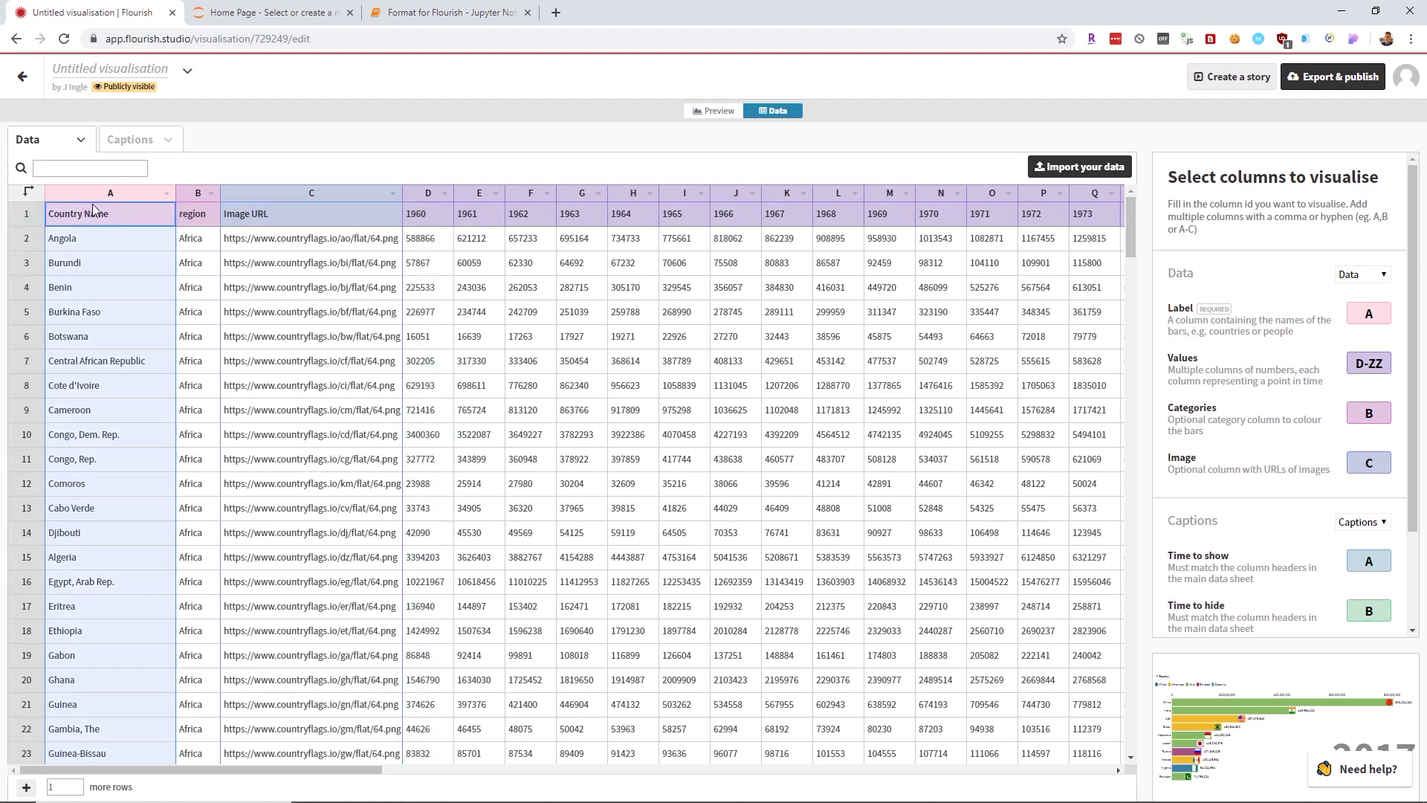
click(431, 16)
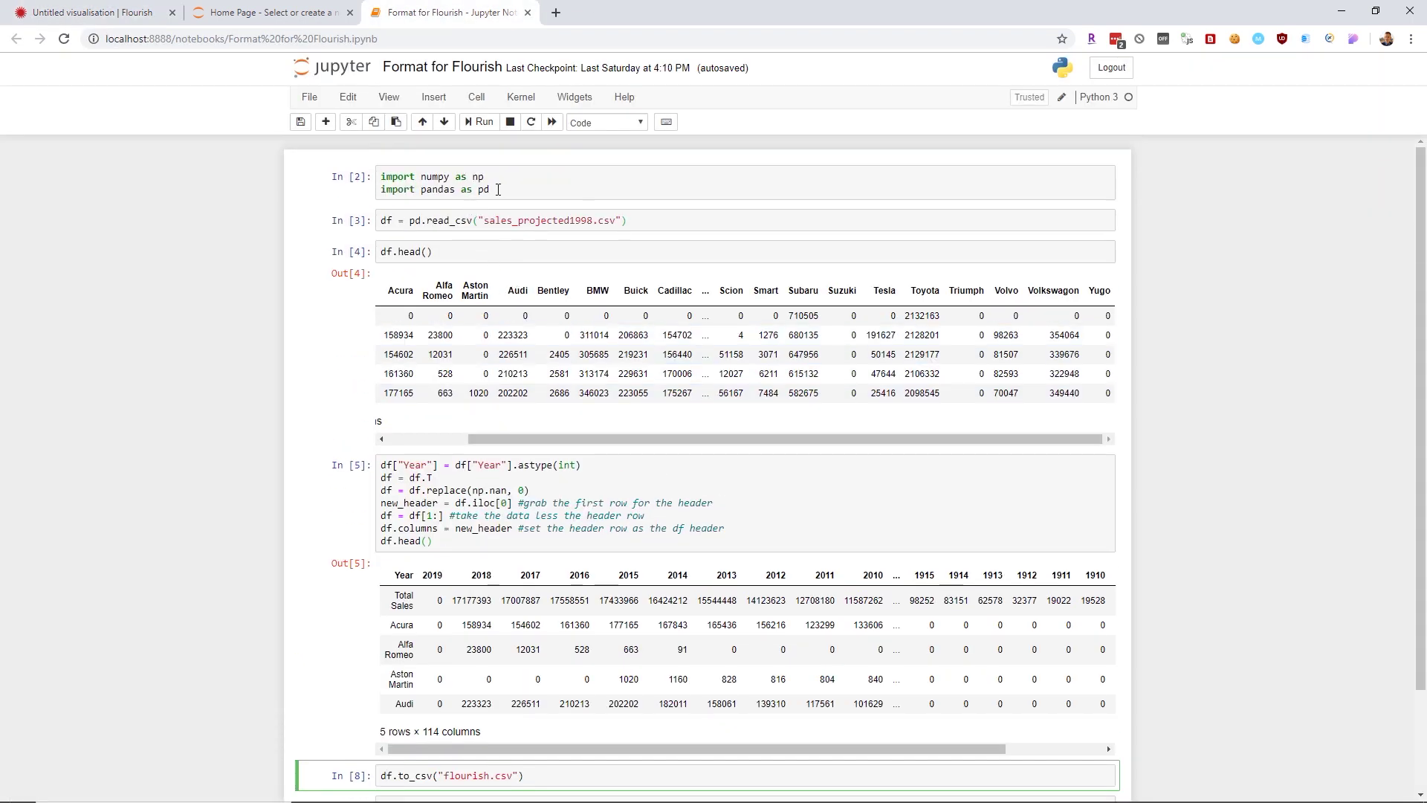
click(666, 218)
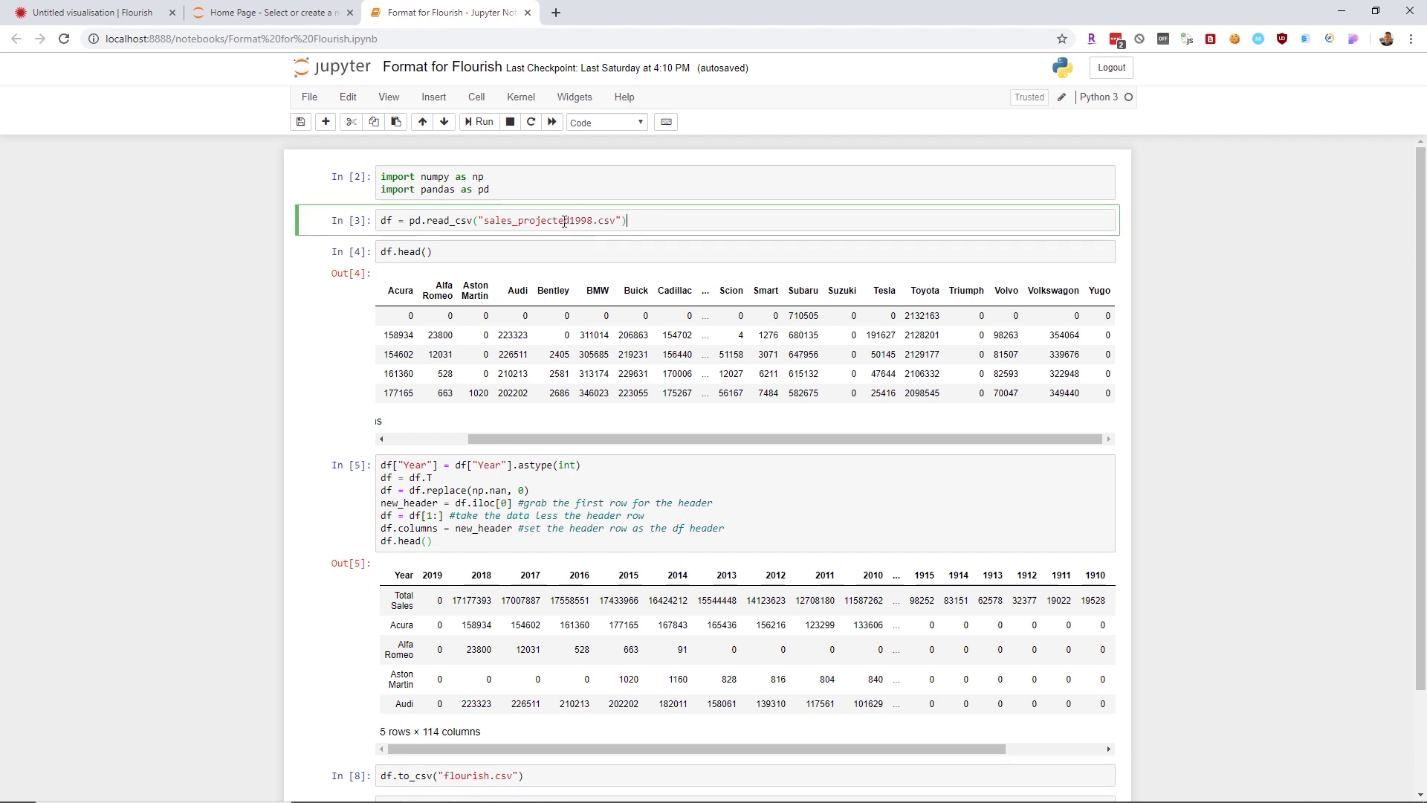
click(469, 251)
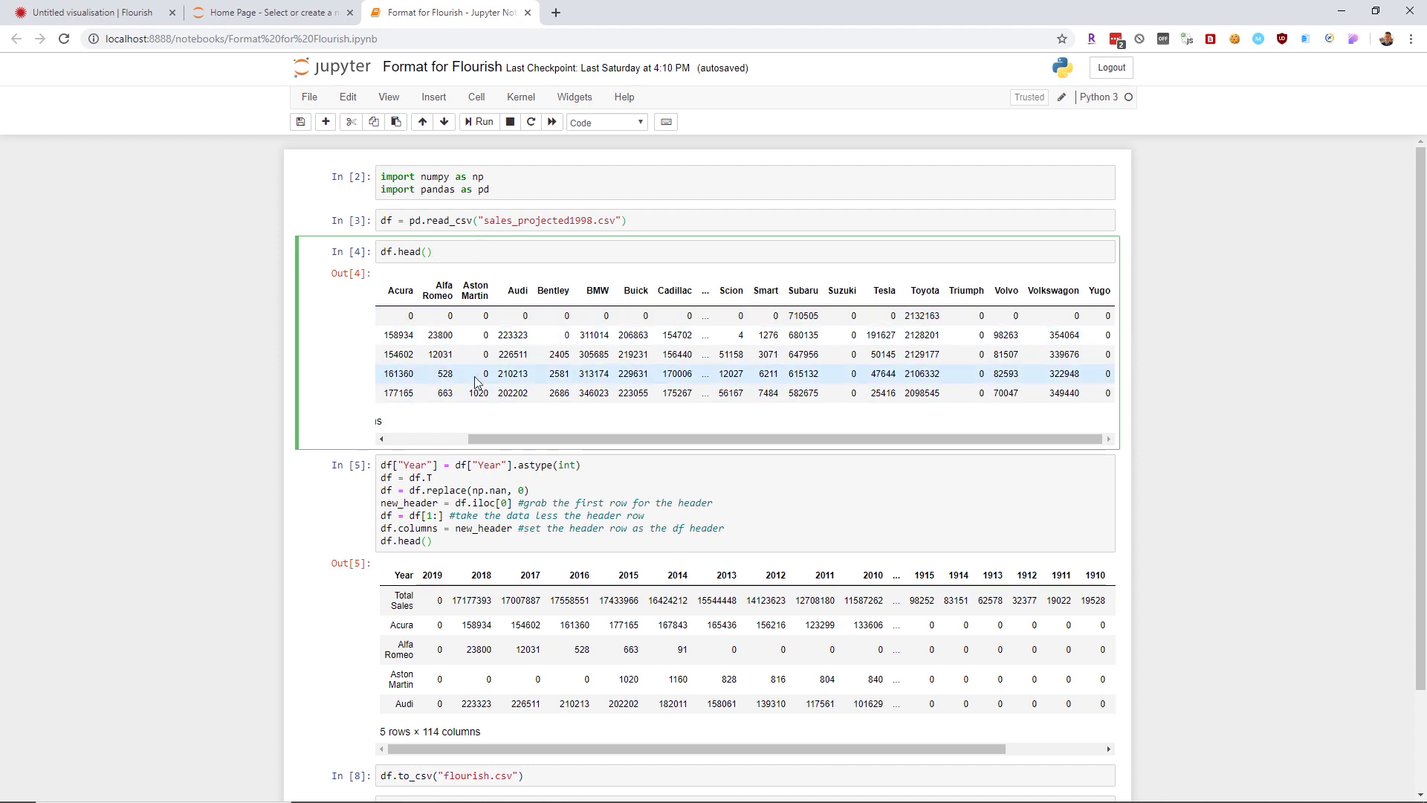
- Walk through the reshaping code: df.T transpose, fill missing values with 0, first row as header
scroll(402, 345, down, 2)
drag(382, 344, 599, 351)
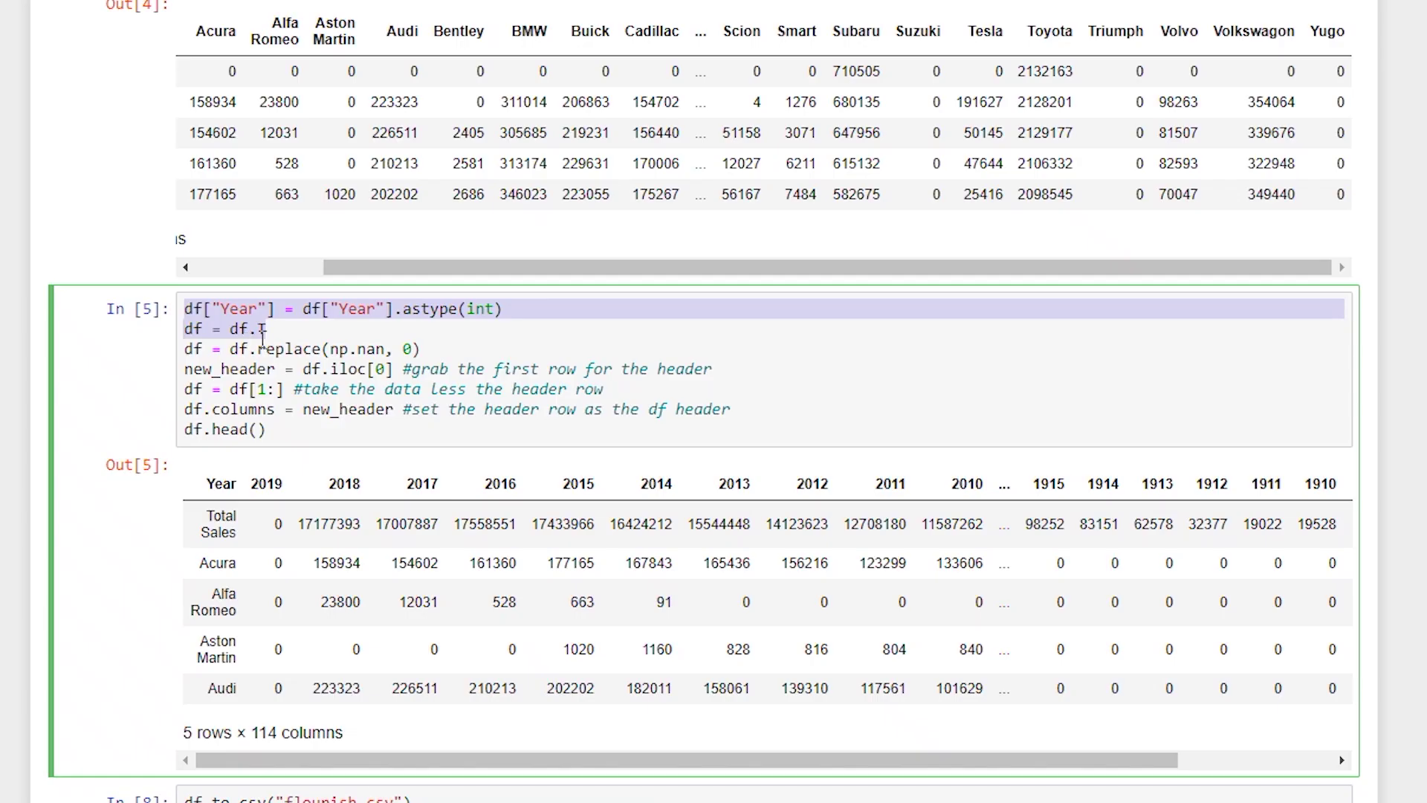
drag(432, 356, 370, 359)
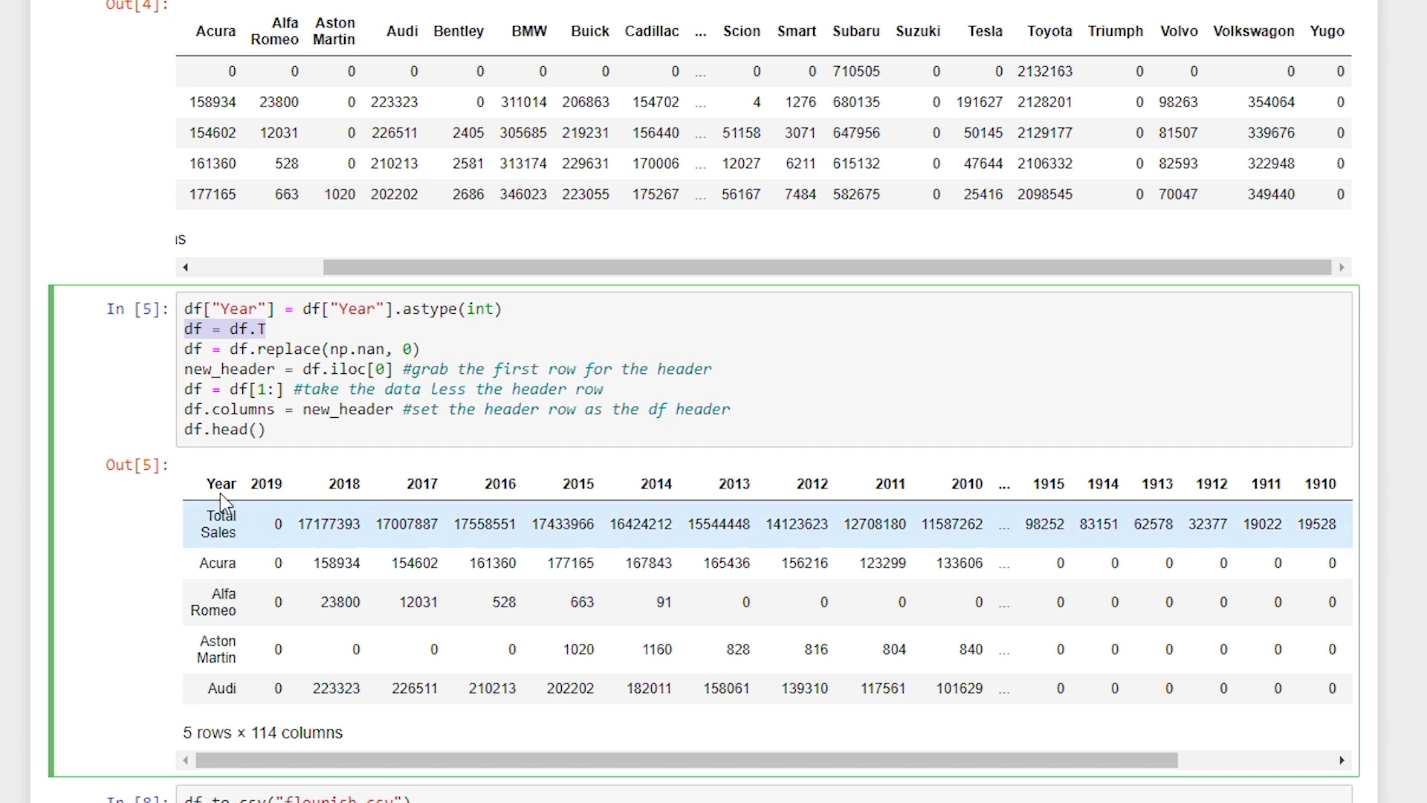
drag(448, 350, 181, 349)
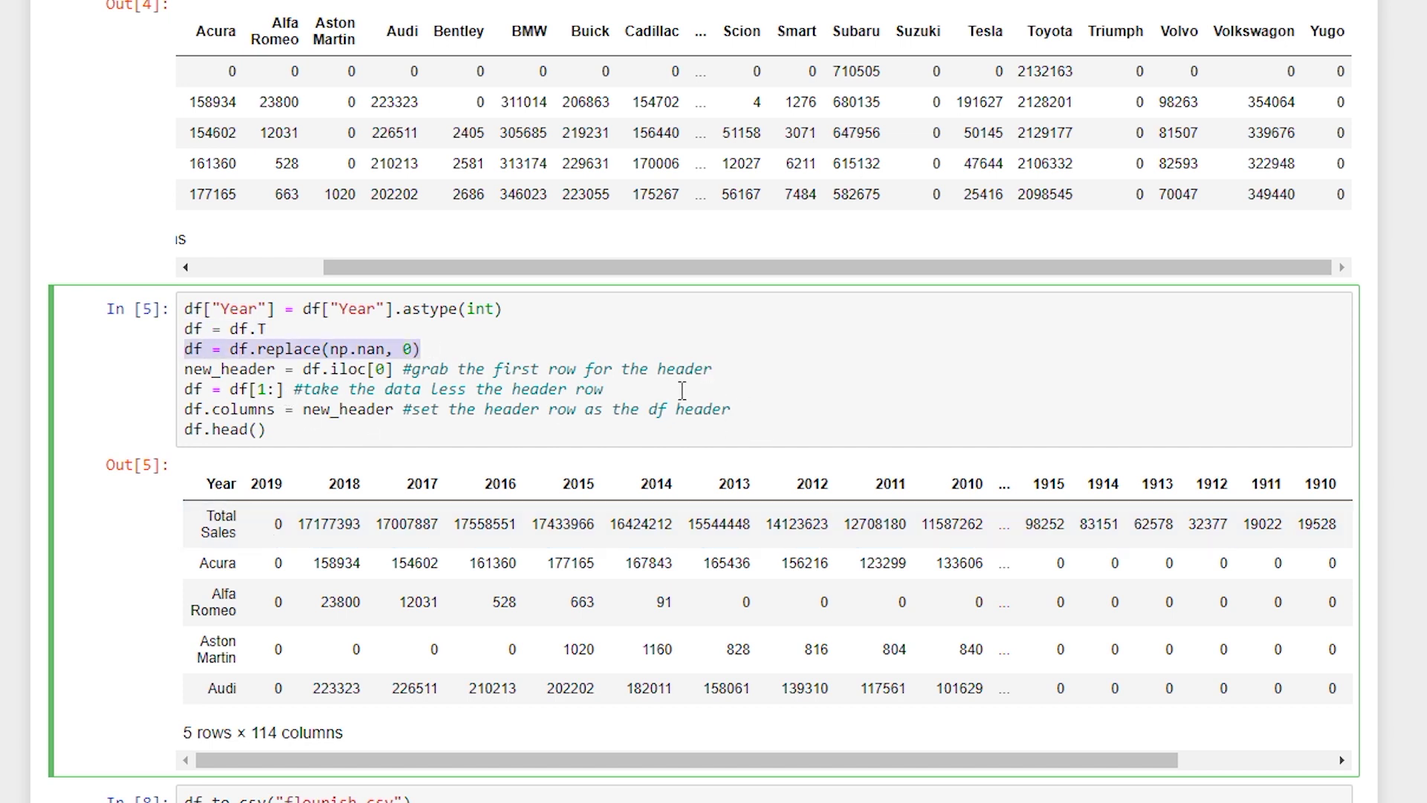
drag(603, 391, 573, 392)
drag(730, 409, 183, 370)
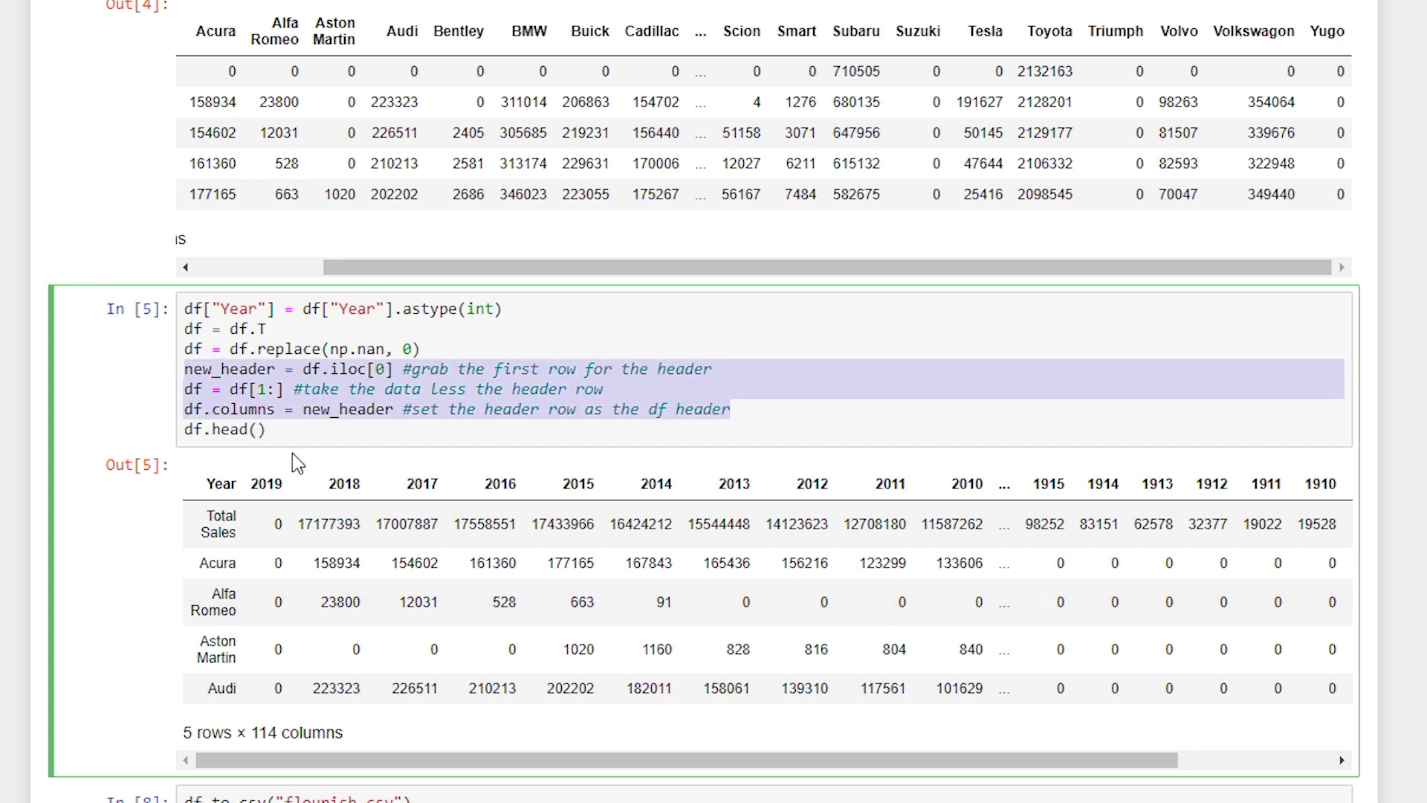
click(291, 431)
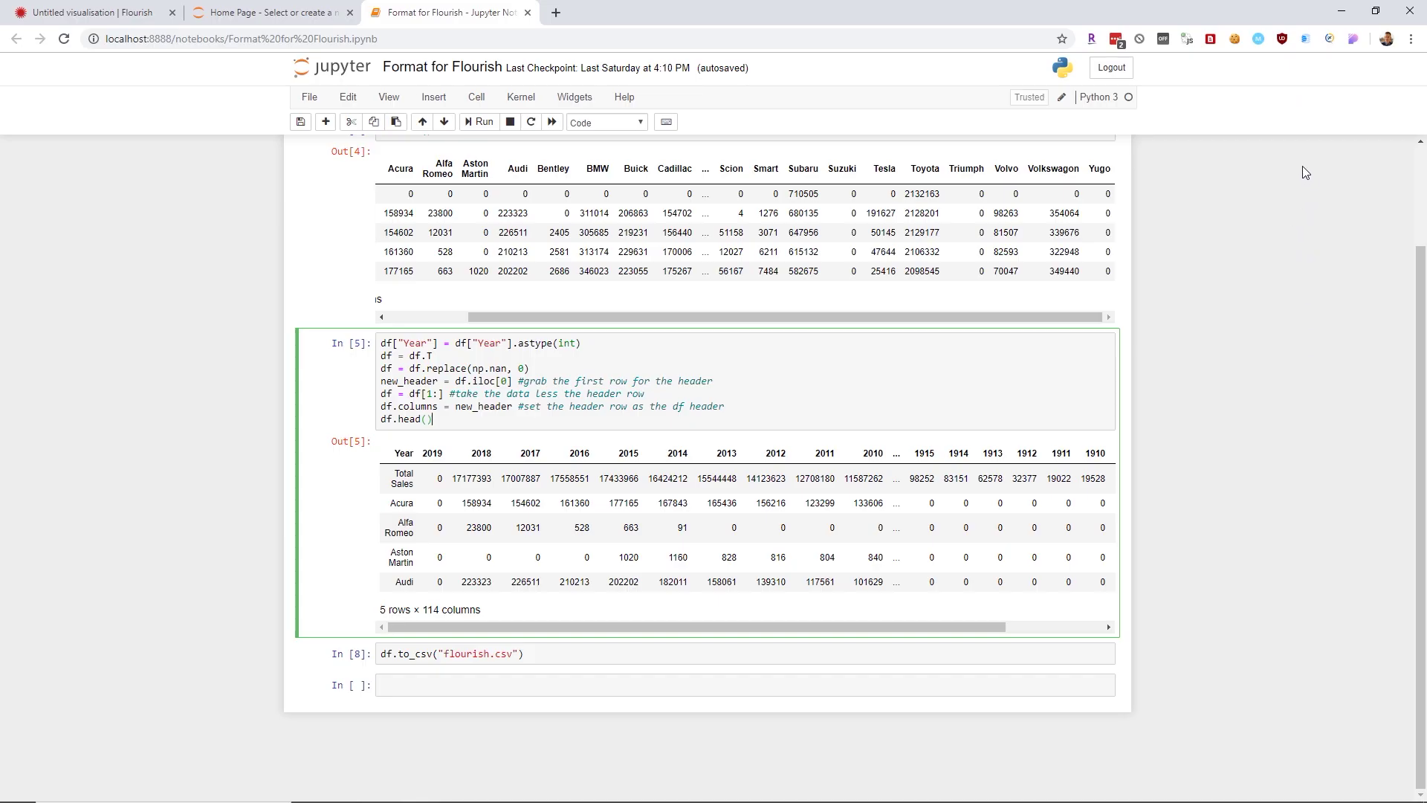
- Highlight the line that saves the result as flourish.csv
scroll(510, 548, up, 2)
scroll(461, 587, down, 2)
drag(379, 654, 575, 654)
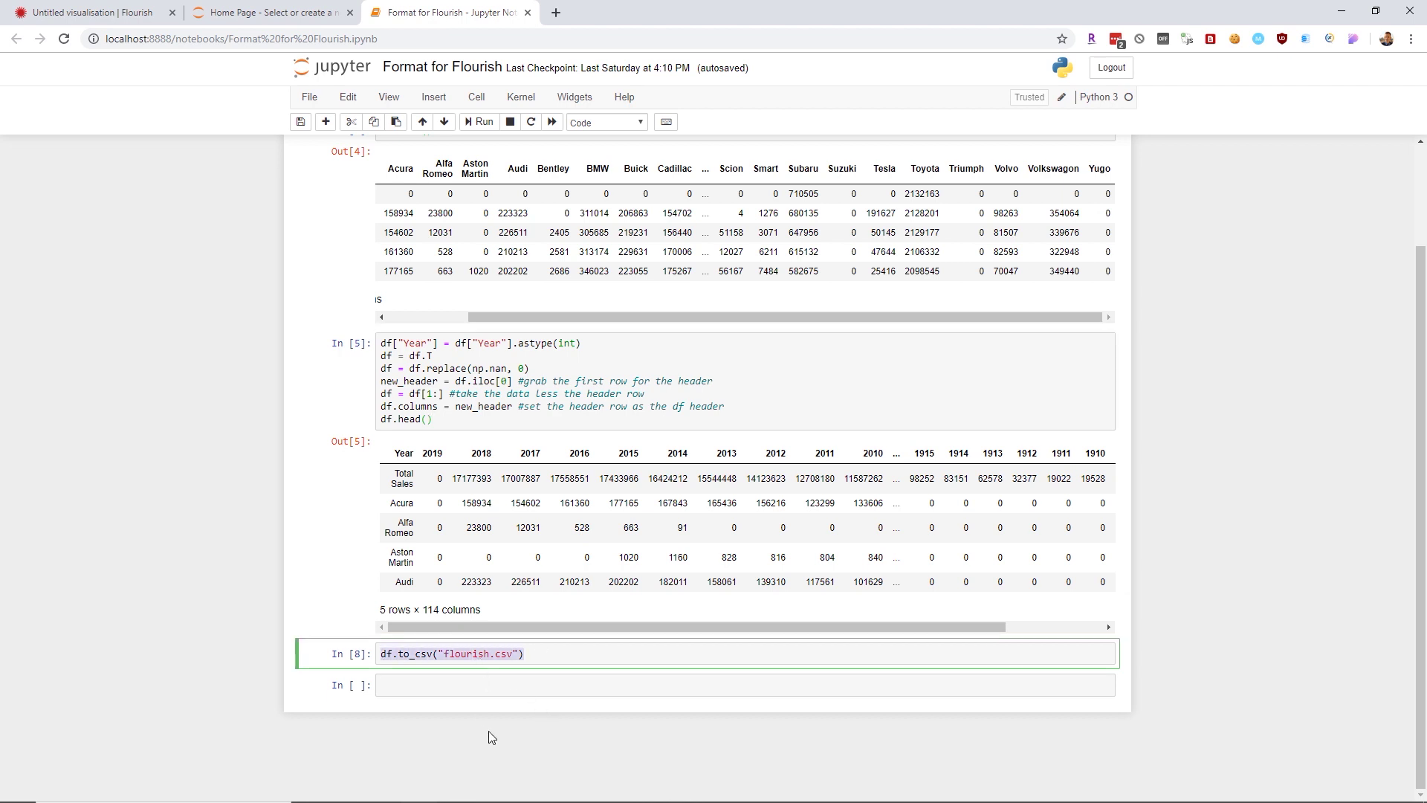
- Bring the flourish.csv workbook to the front in Excel
click(455, 788)
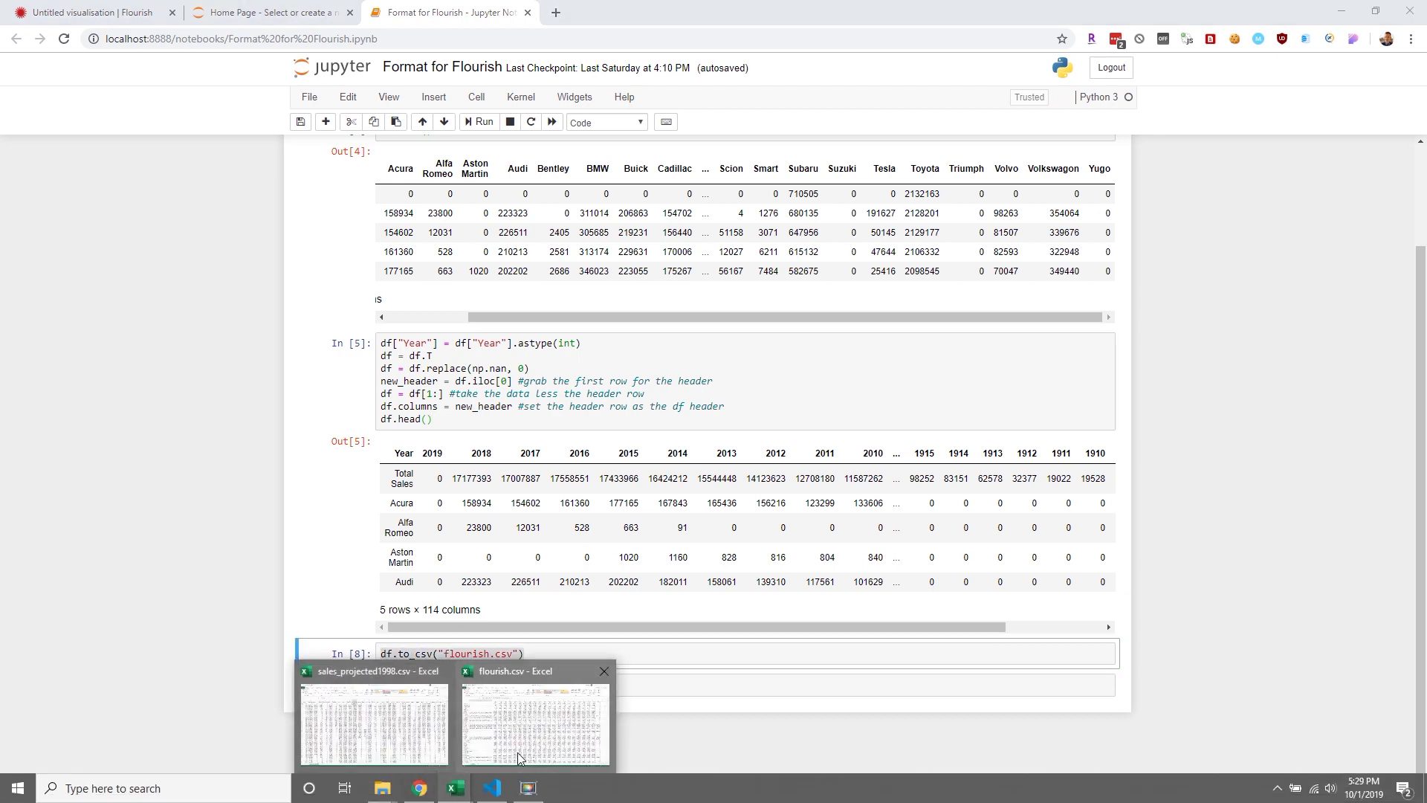
click(549, 735)
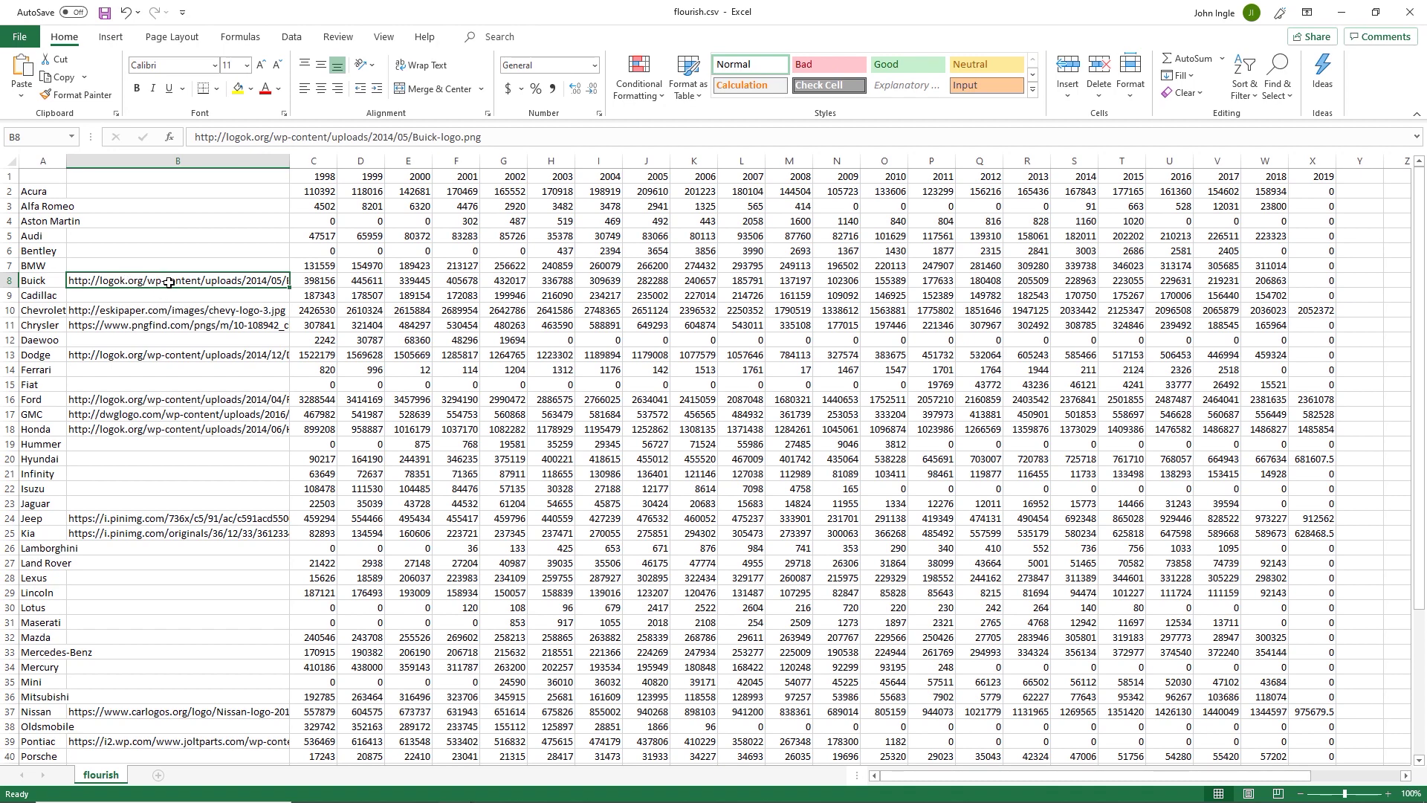
- Open the Car Data visualisation from My projects and show its data sheet
key(alt+Tab)
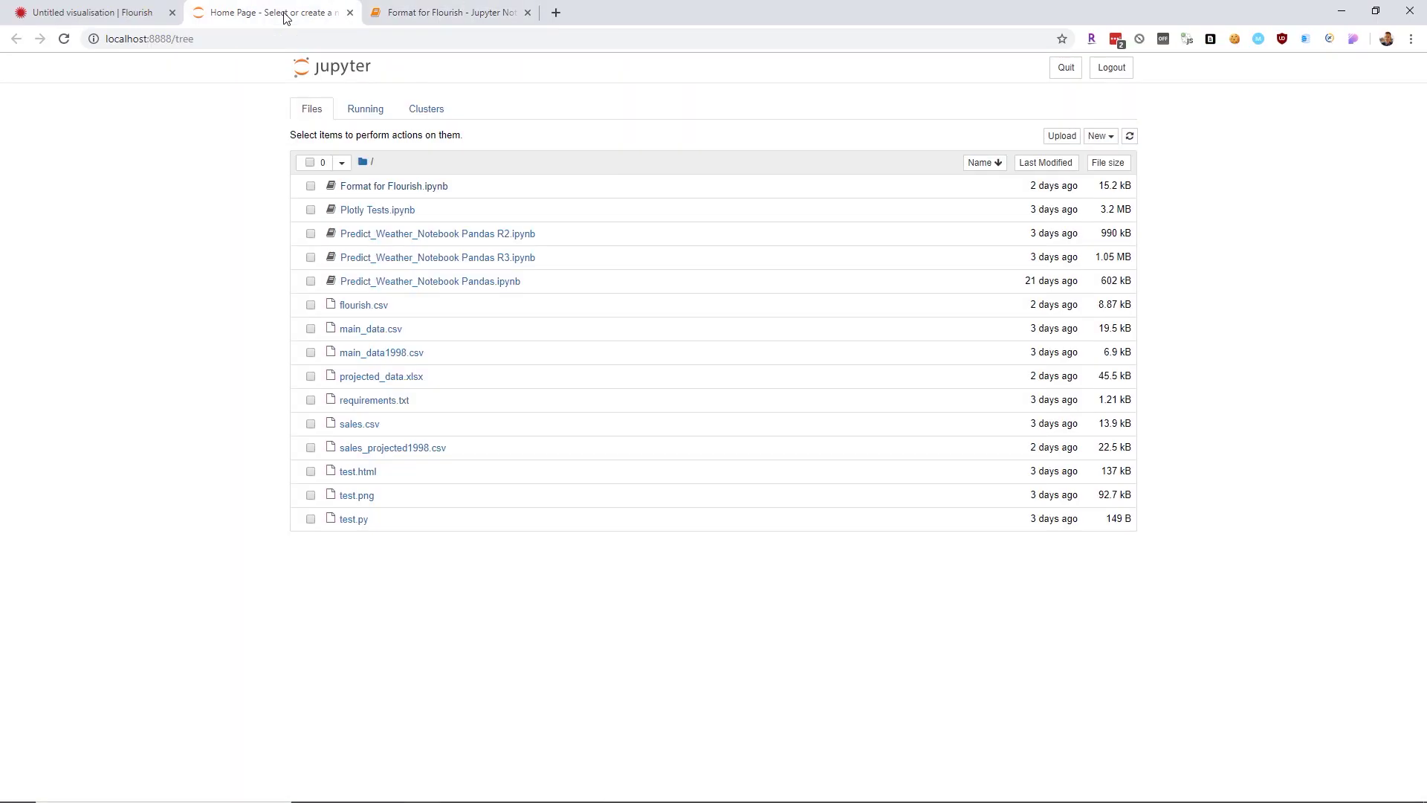
click(152, 13)
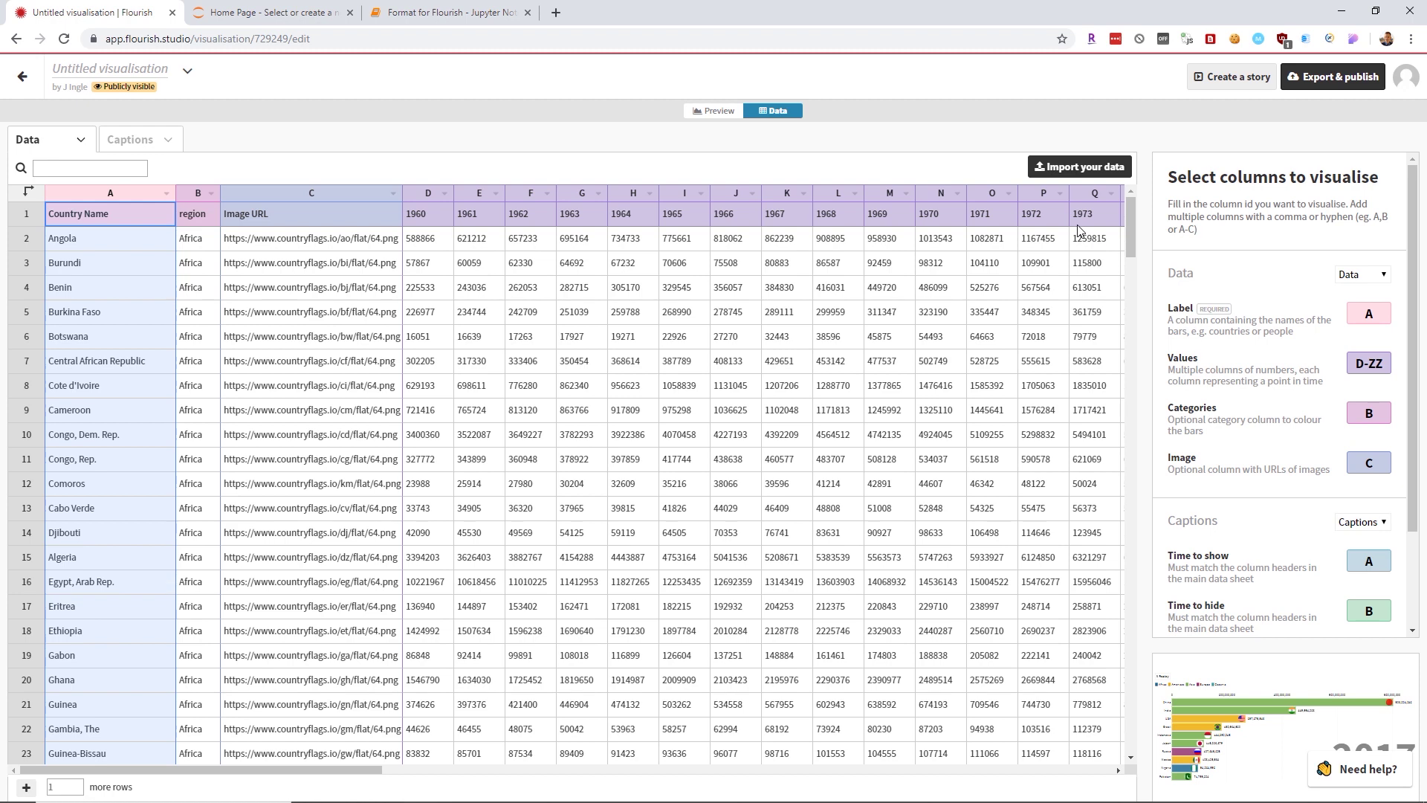
click(1406, 77)
click(1297, 106)
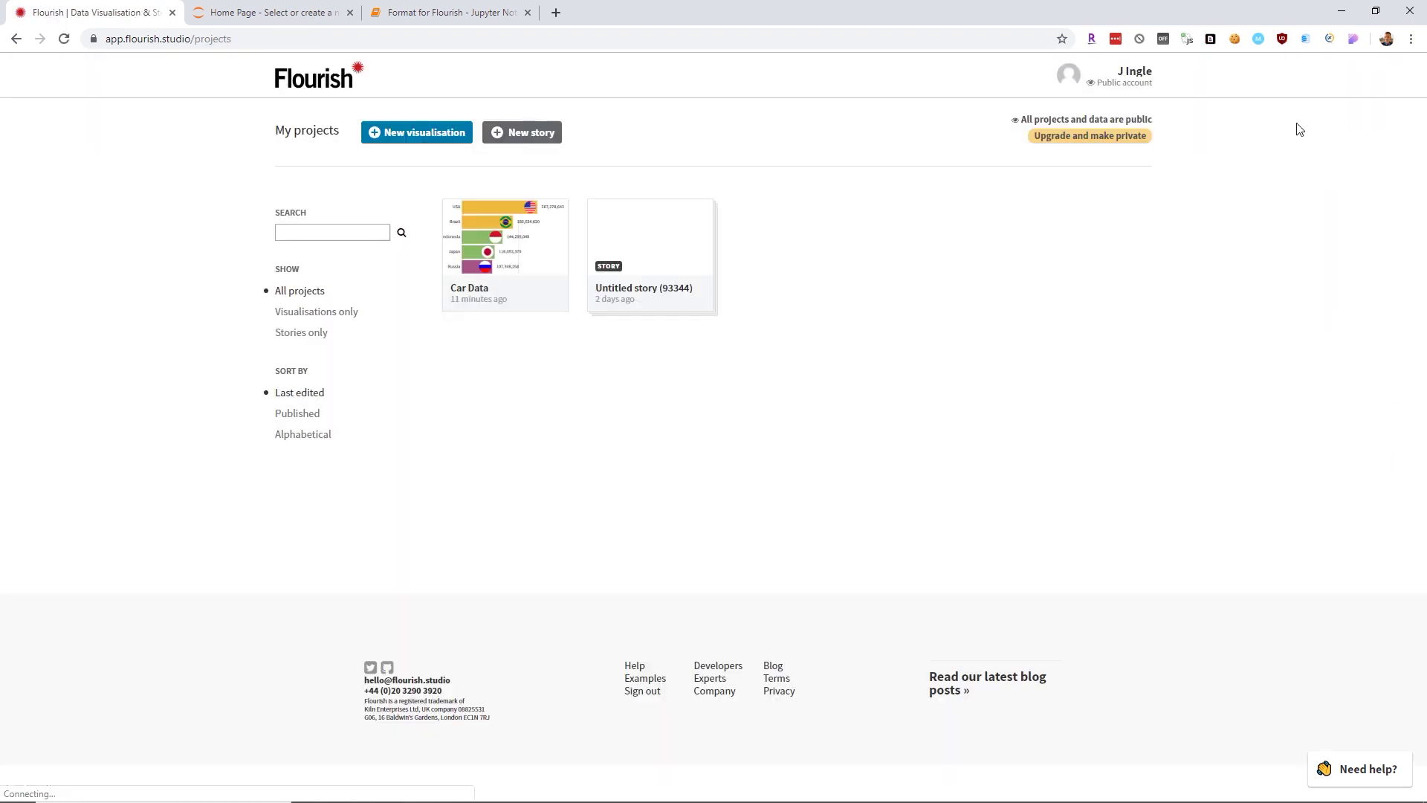
click(470, 295)
click(773, 111)
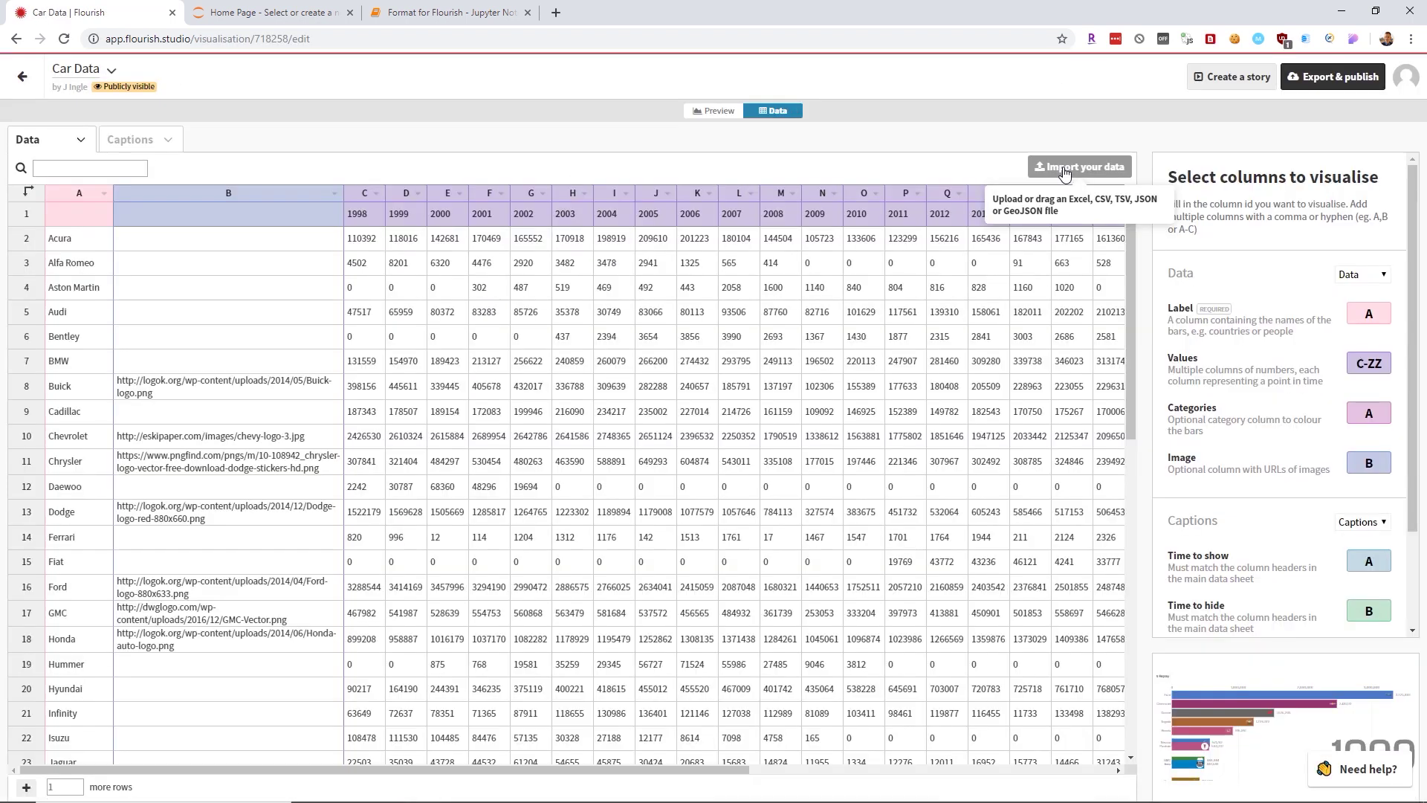
- Import flourish.csv publicly into the Car Data sheet
click(1065, 167)
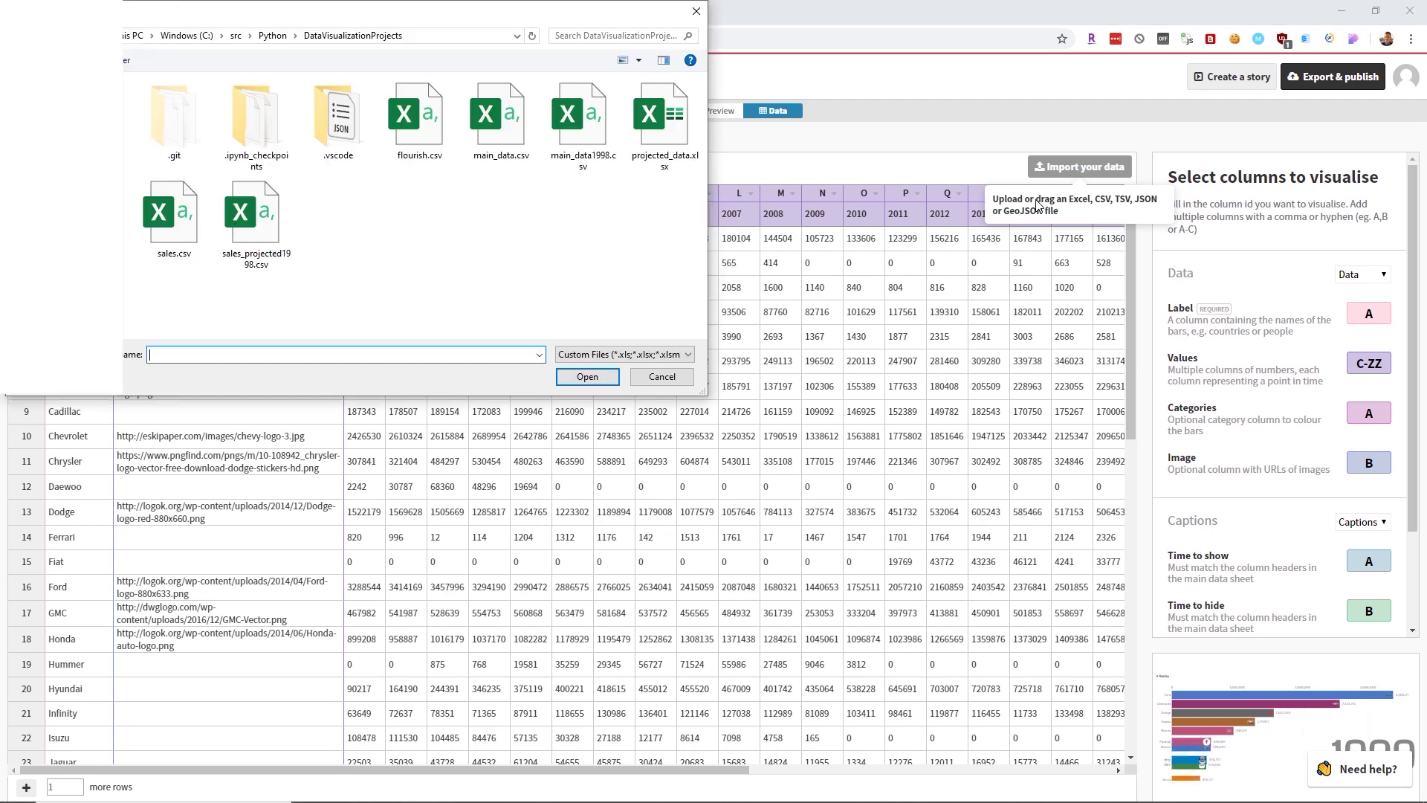
click(414, 123)
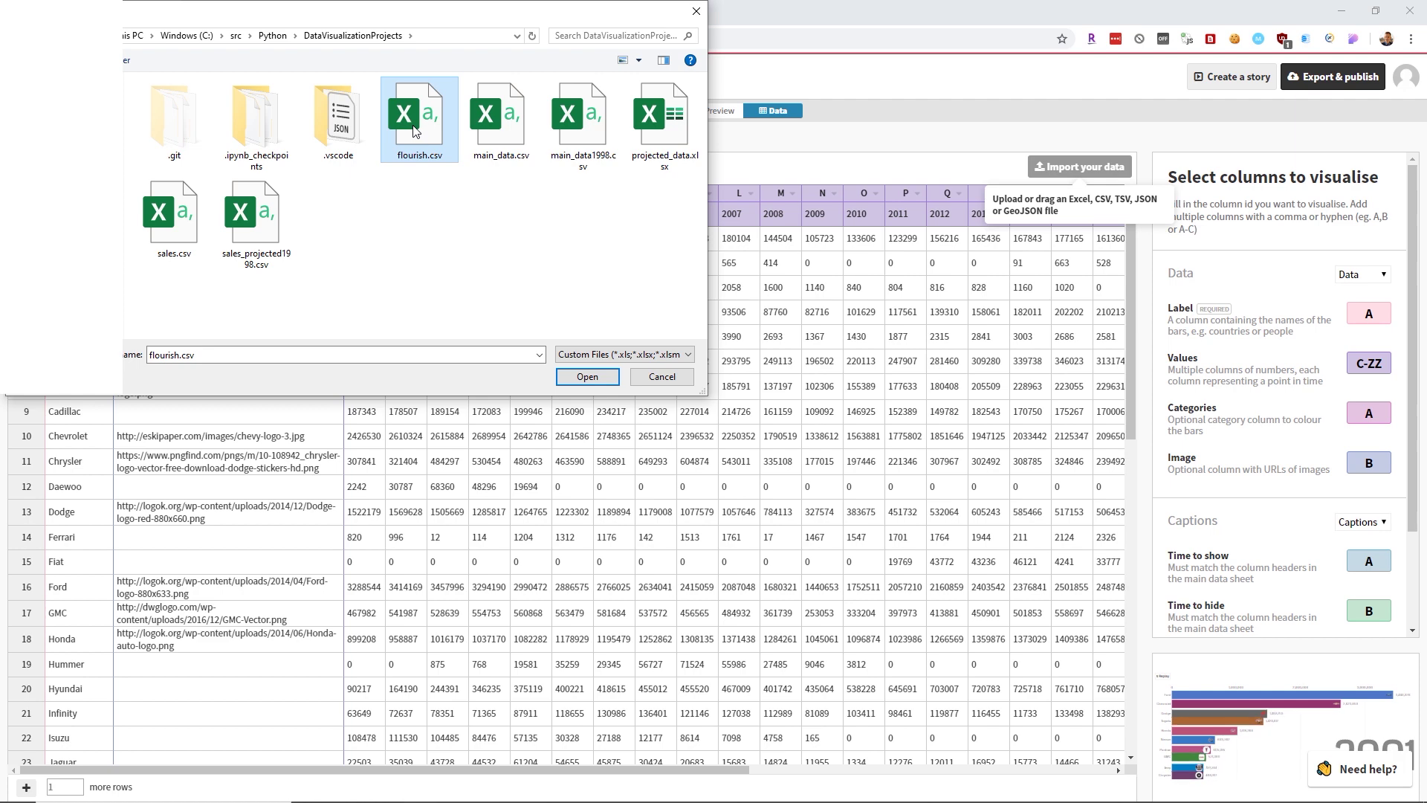
double_click(414, 131)
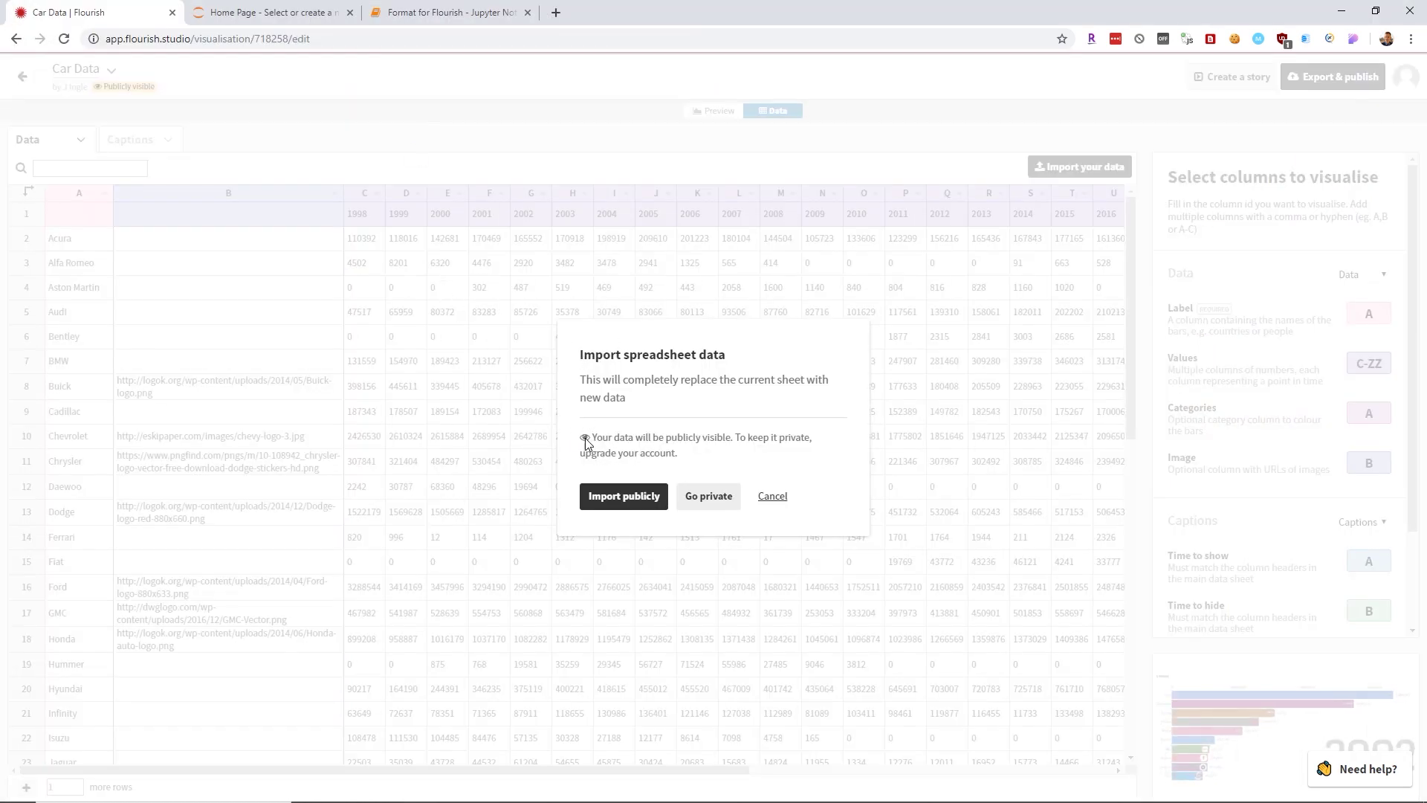
click(624, 495)
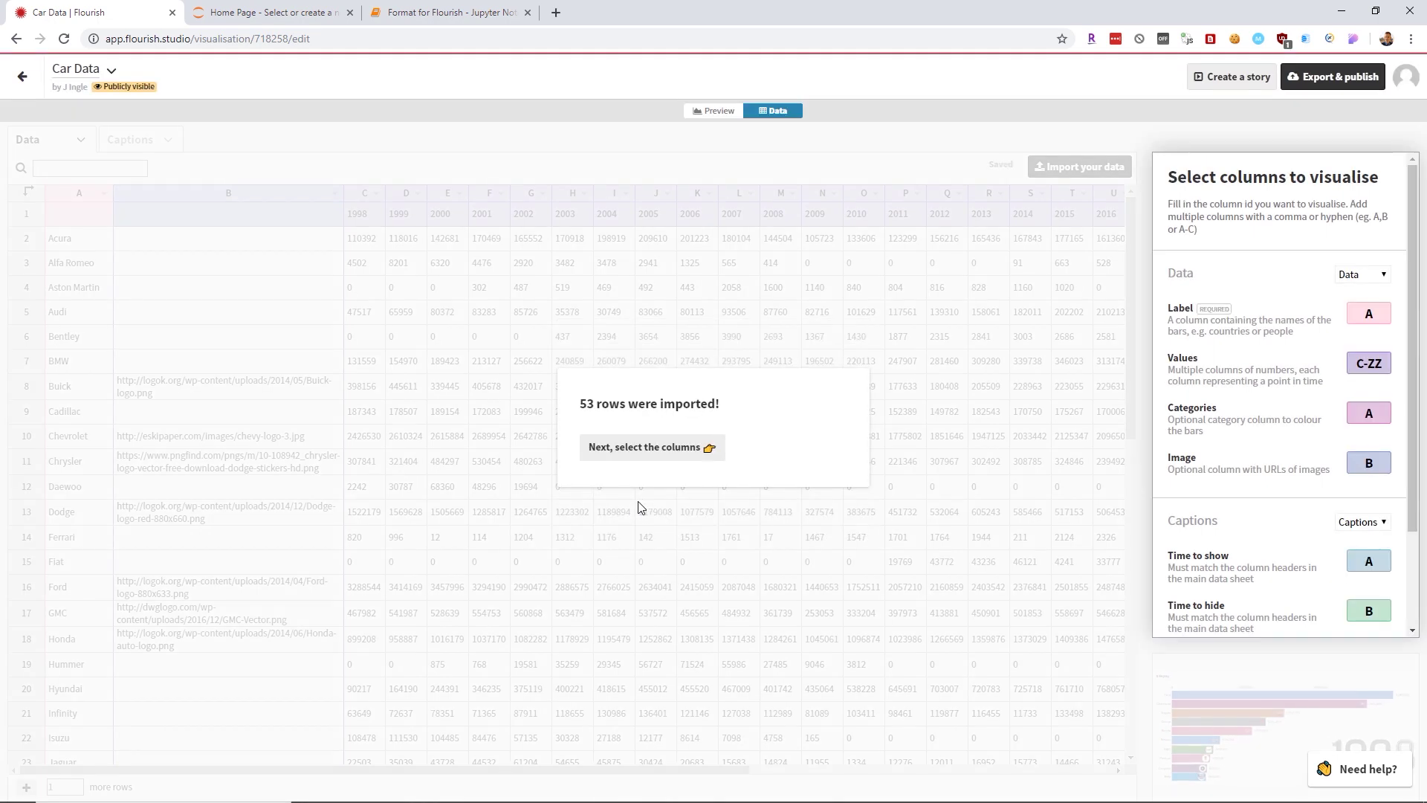
- Dismiss the 53-rows message and review bindings Label A, Values C–ZZ, Image B
click(664, 449)
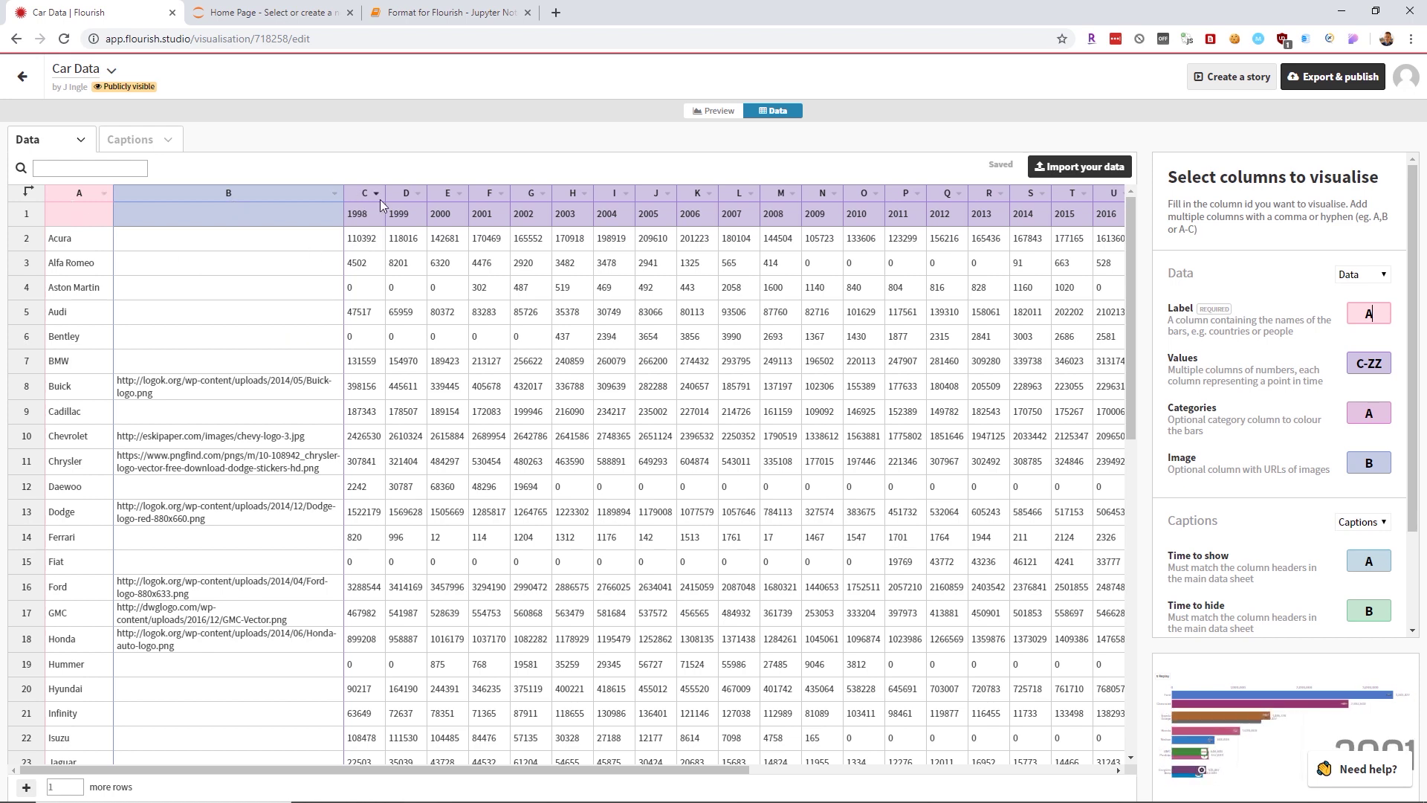
scroll(1386, 552, down, 2)
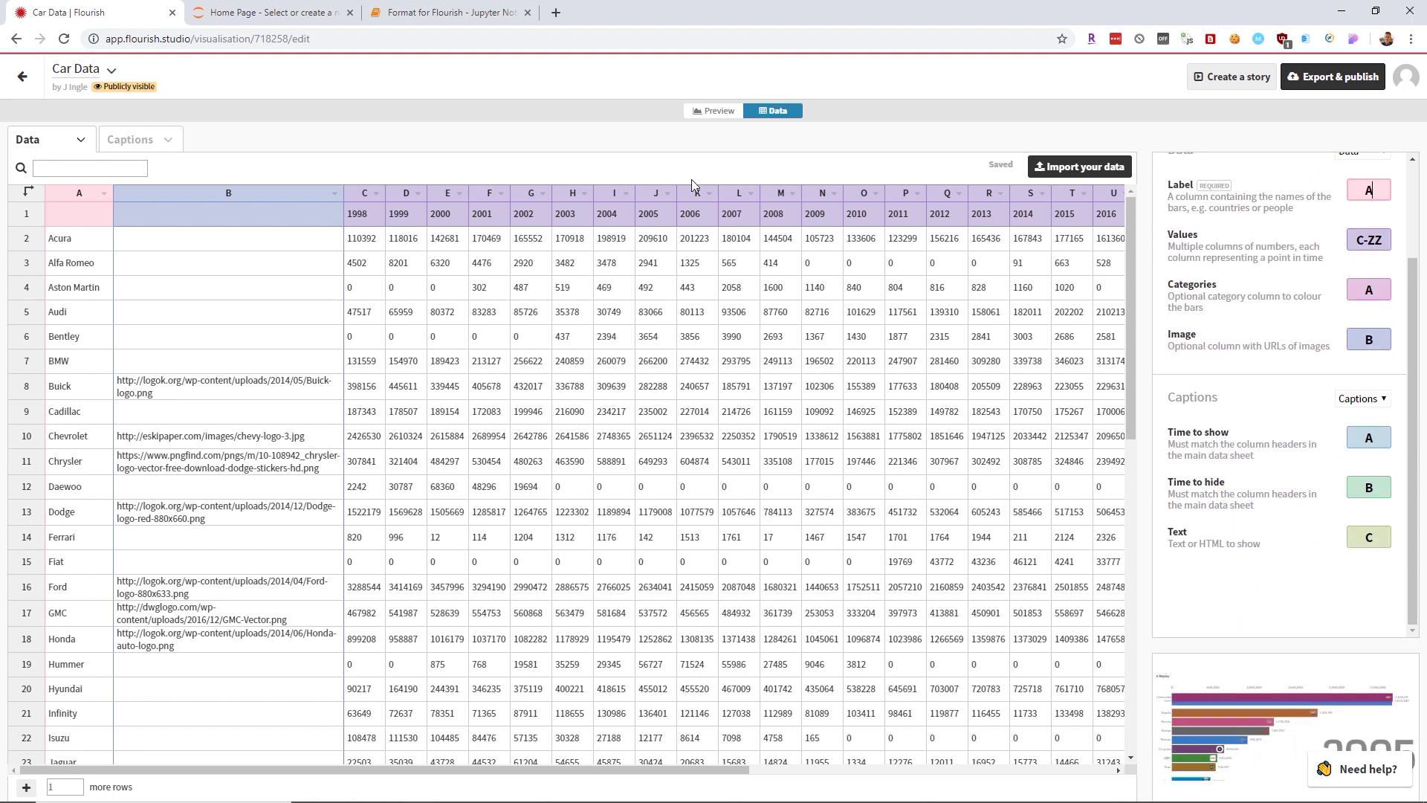
- Play the Car Data preview of brand sales with logos, briefly inspecting it in DevTools
click(713, 112)
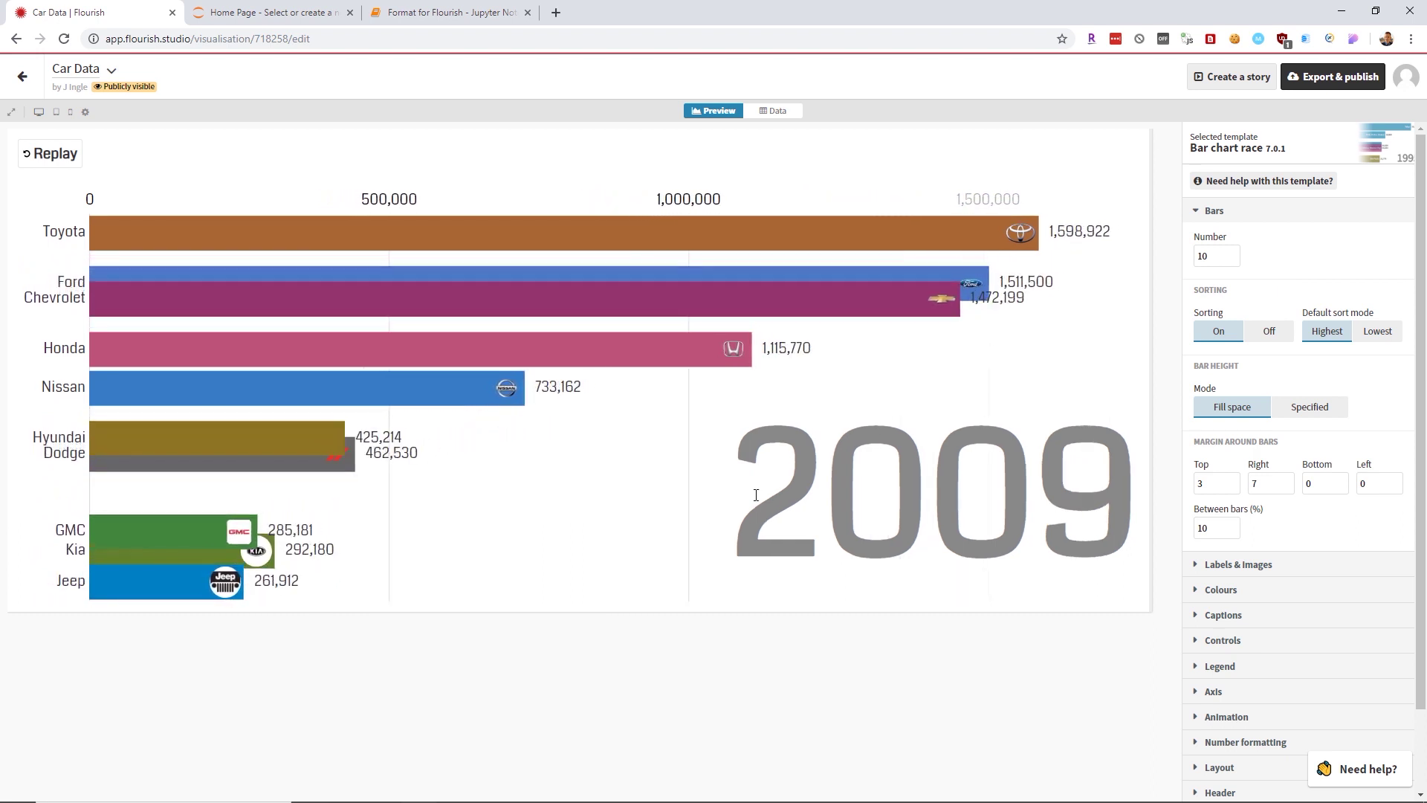
drag(739, 493, 1163, 503)
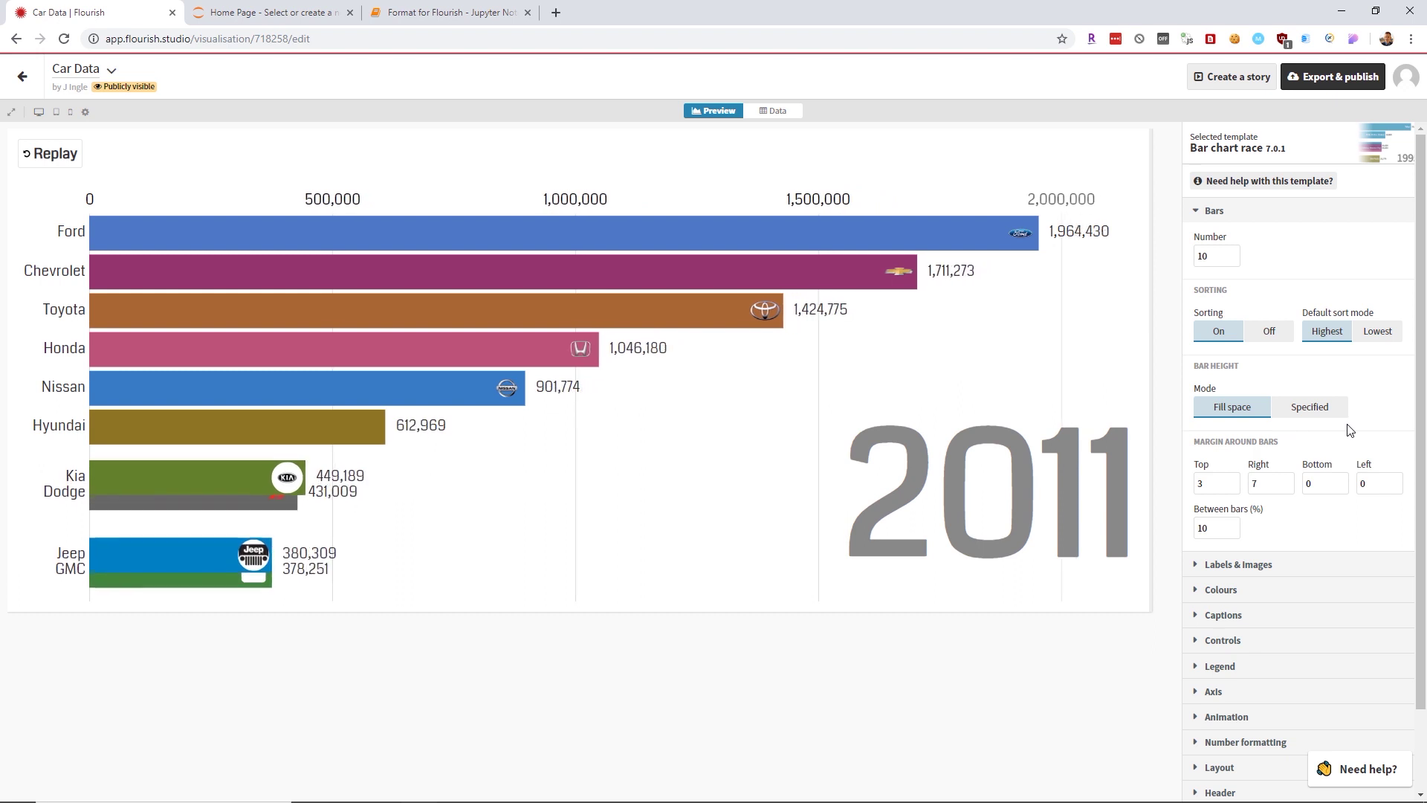
right_click(1121, 175)
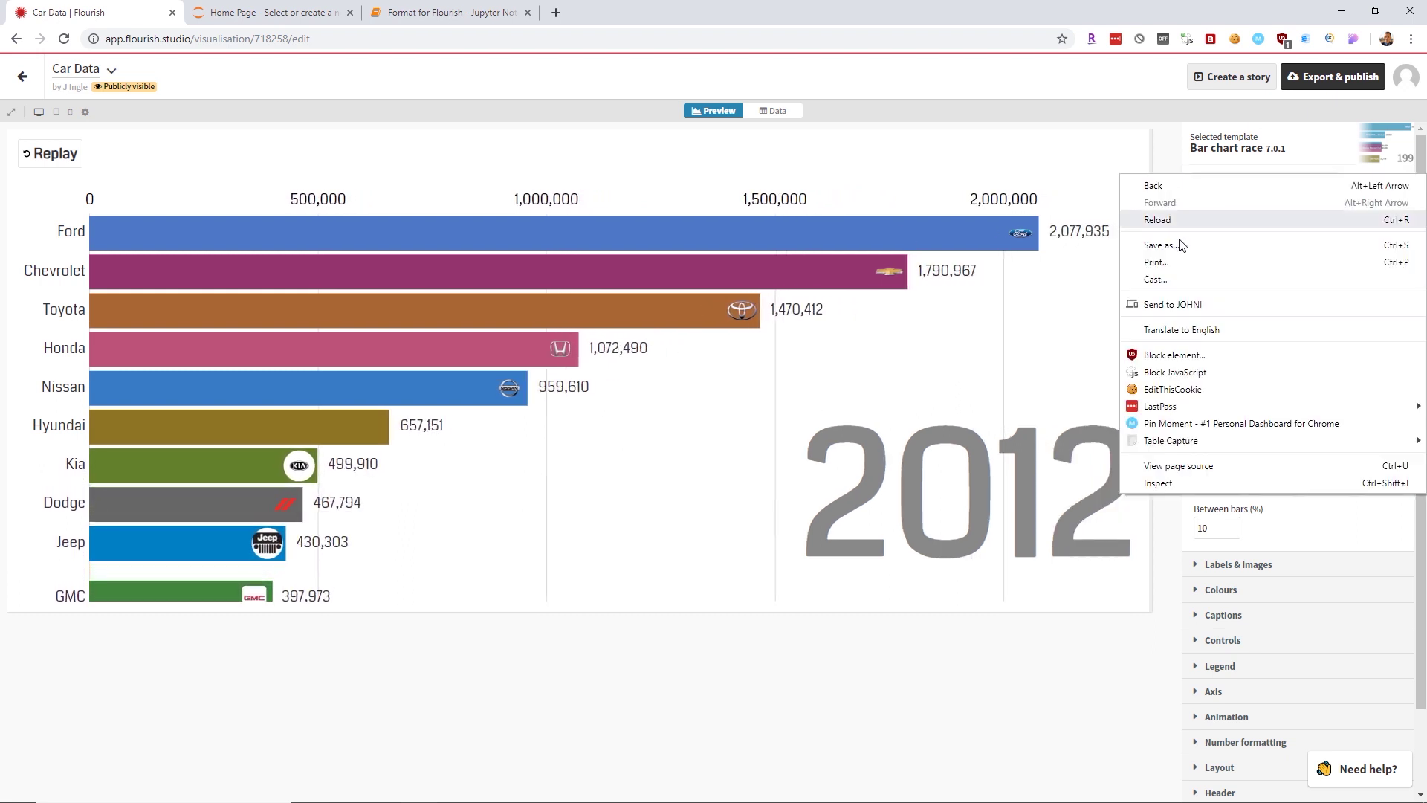
click(1185, 482)
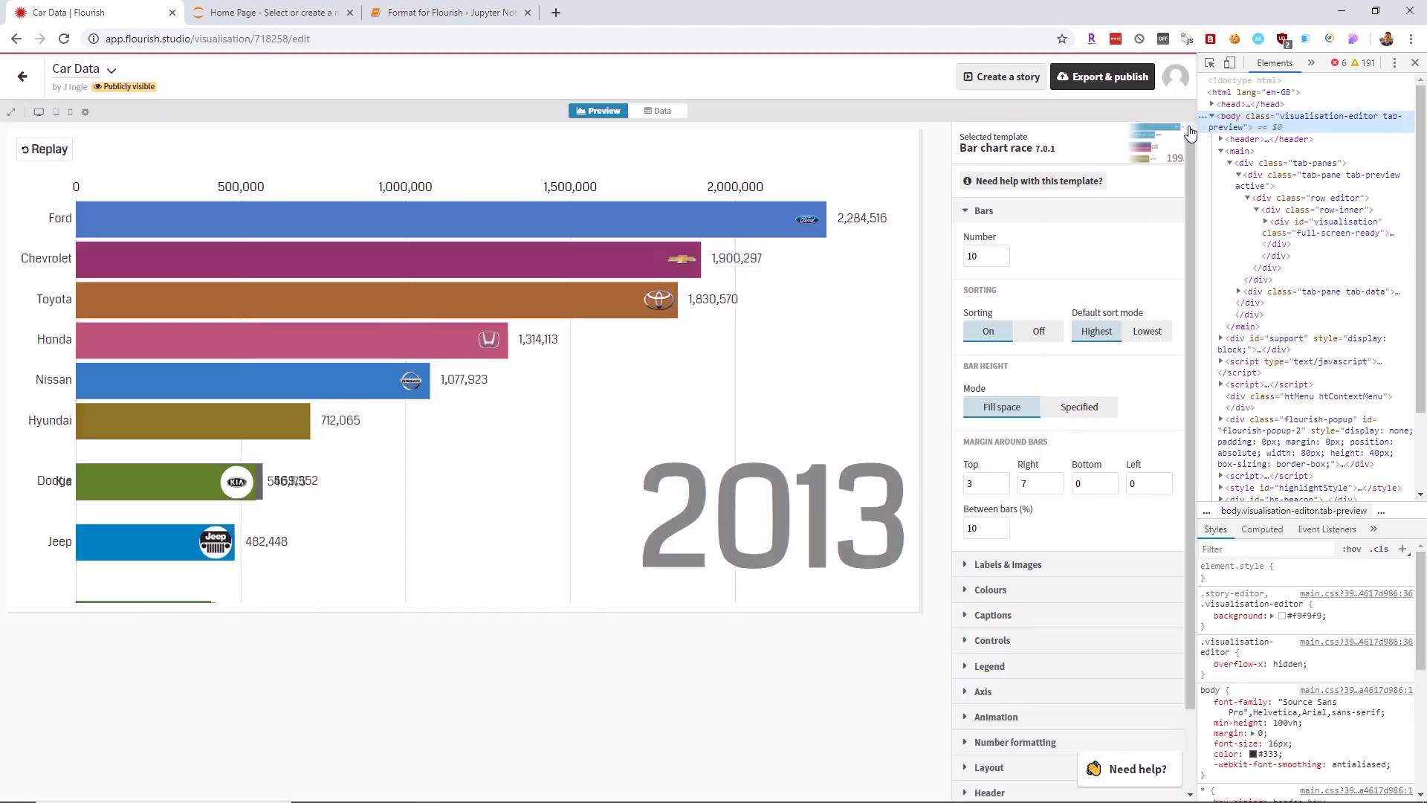
click(1416, 62)
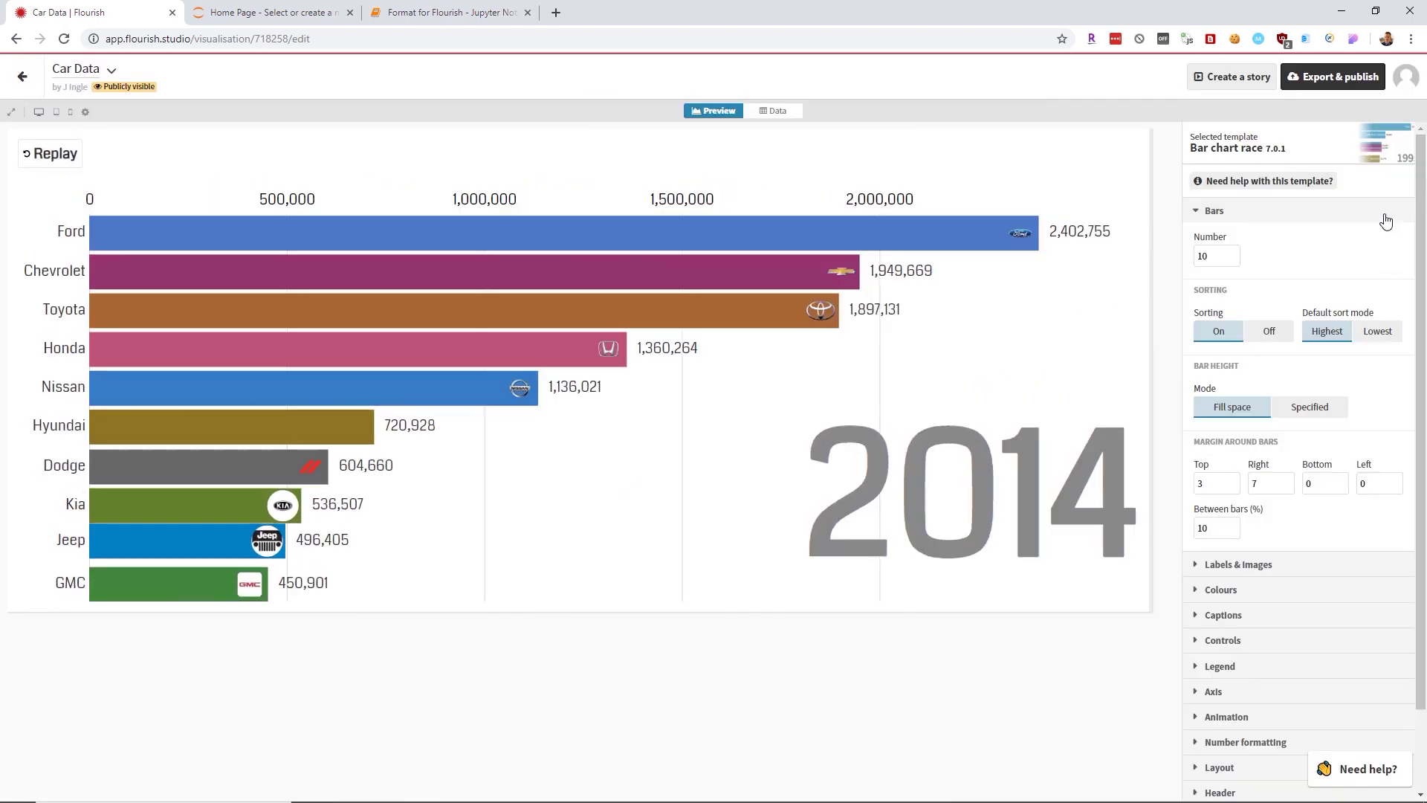
scroll(1256, 692, down, 2)
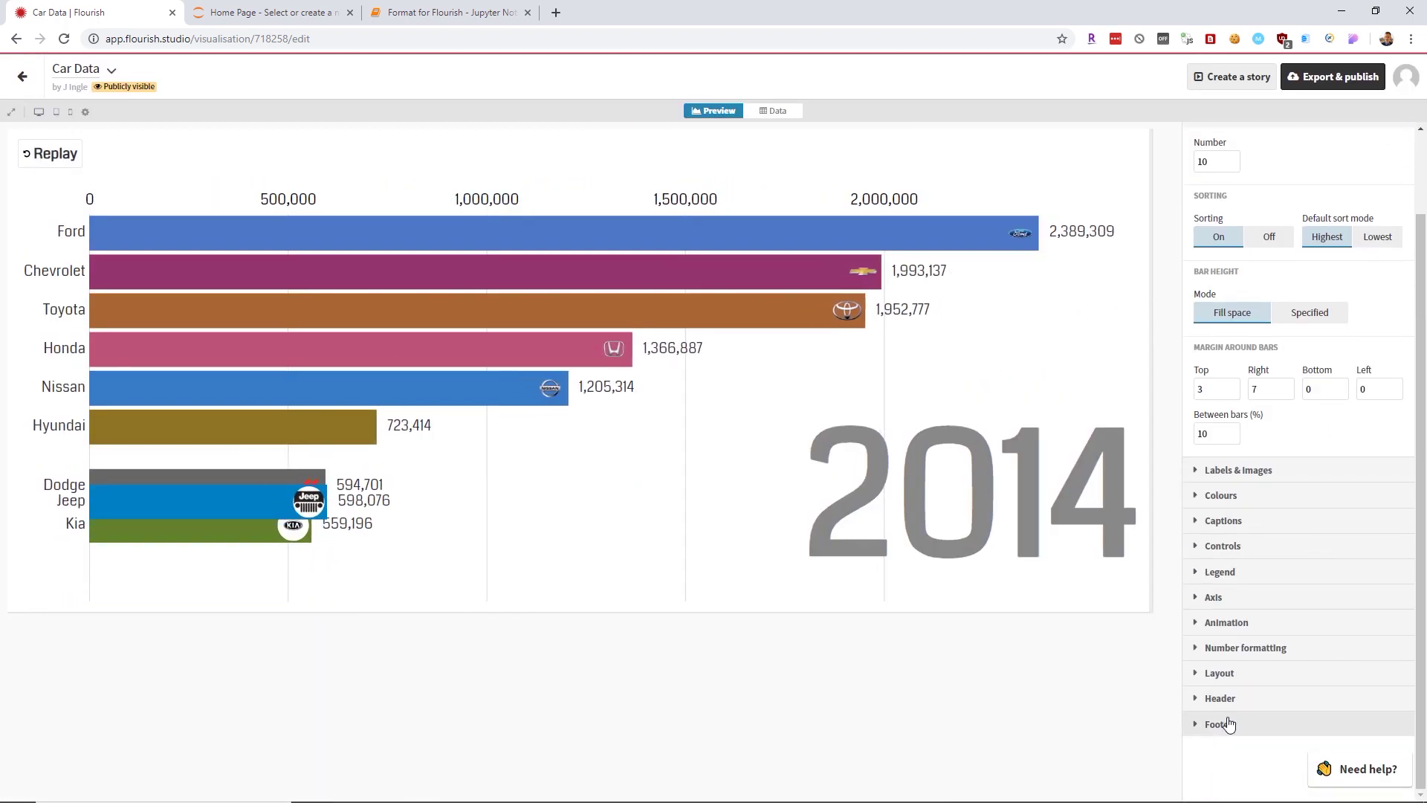
- Expand the Footer and Animation settings sections
click(1228, 724)
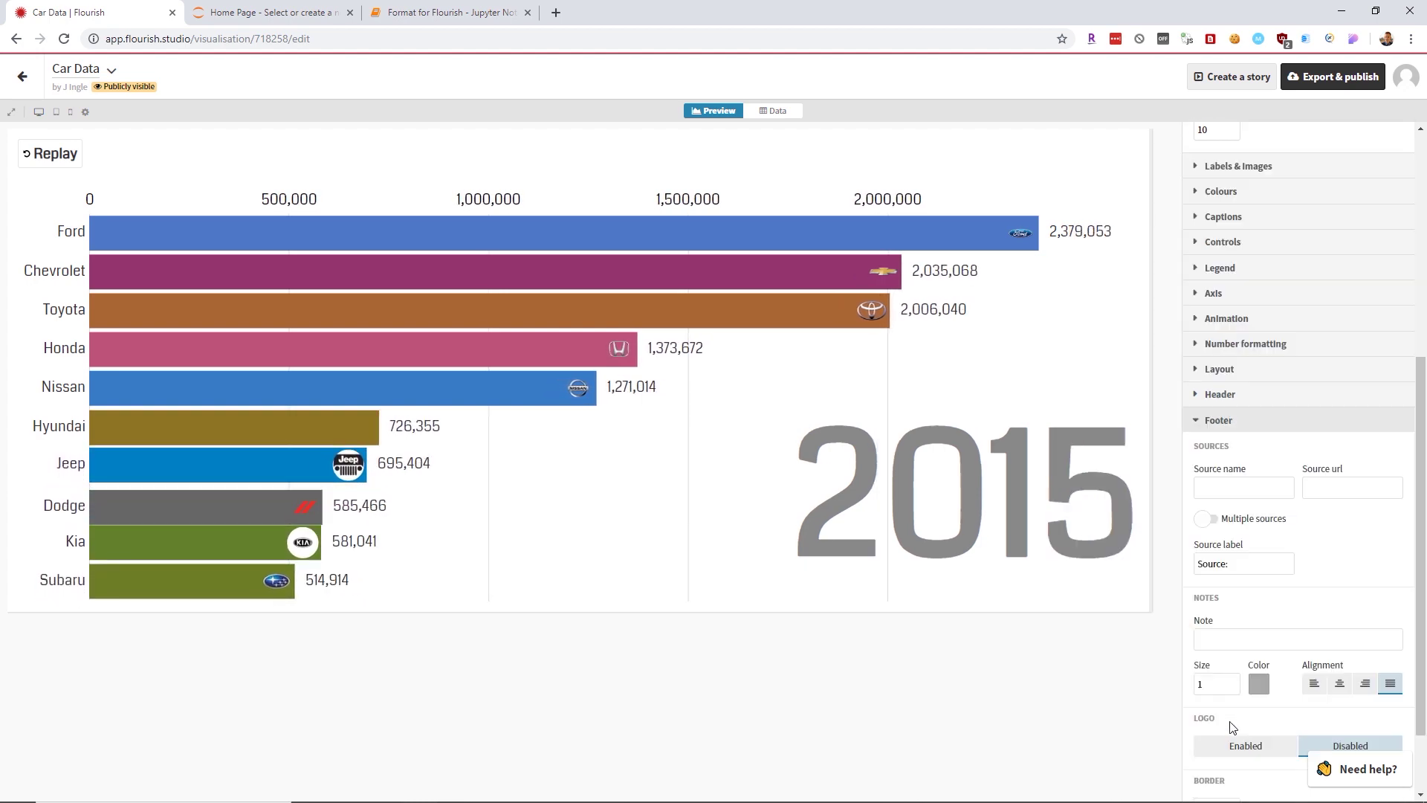
scroll(1362, 553, up, 3)
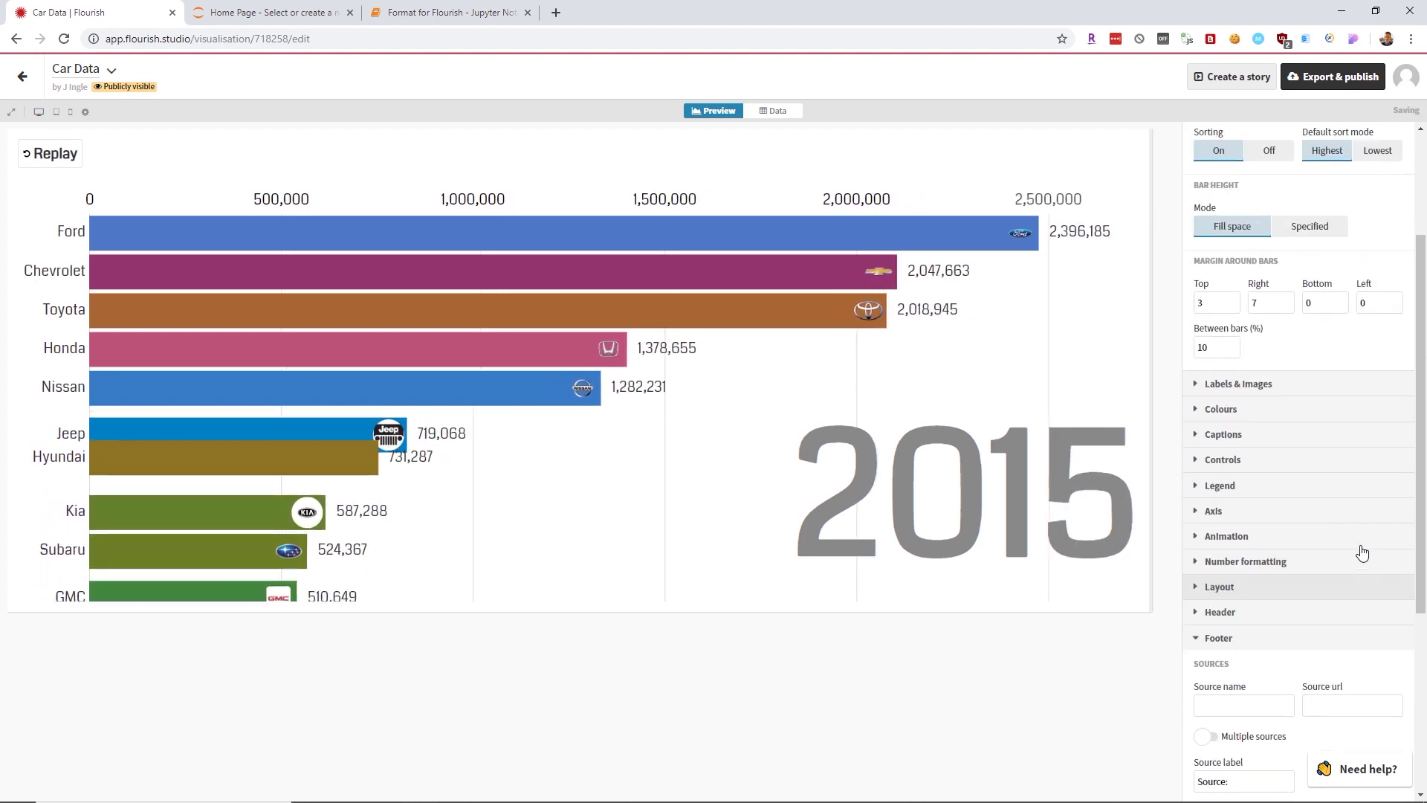
scroll(1338, 556, up, 2)
scroll(1287, 572, down, 4)
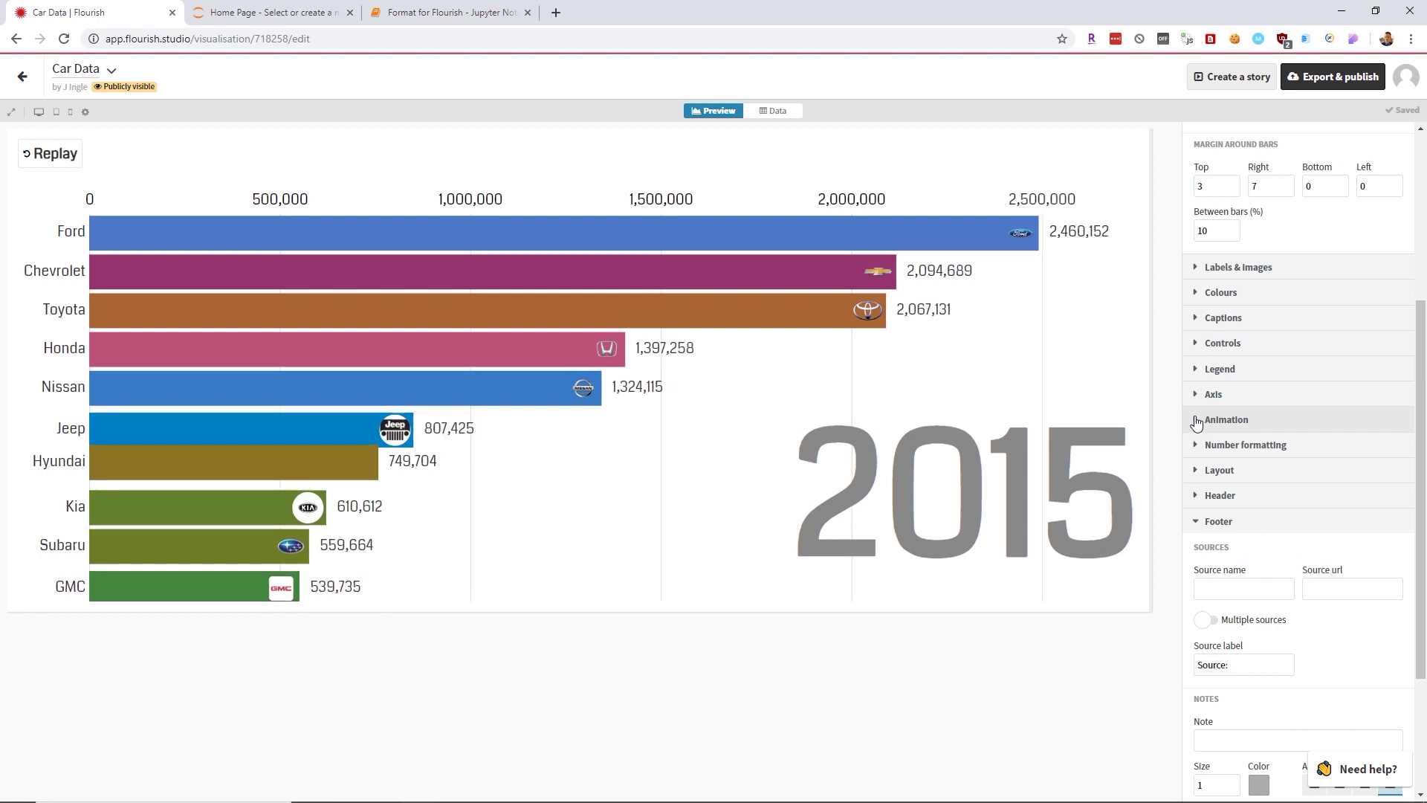
click(1197, 427)
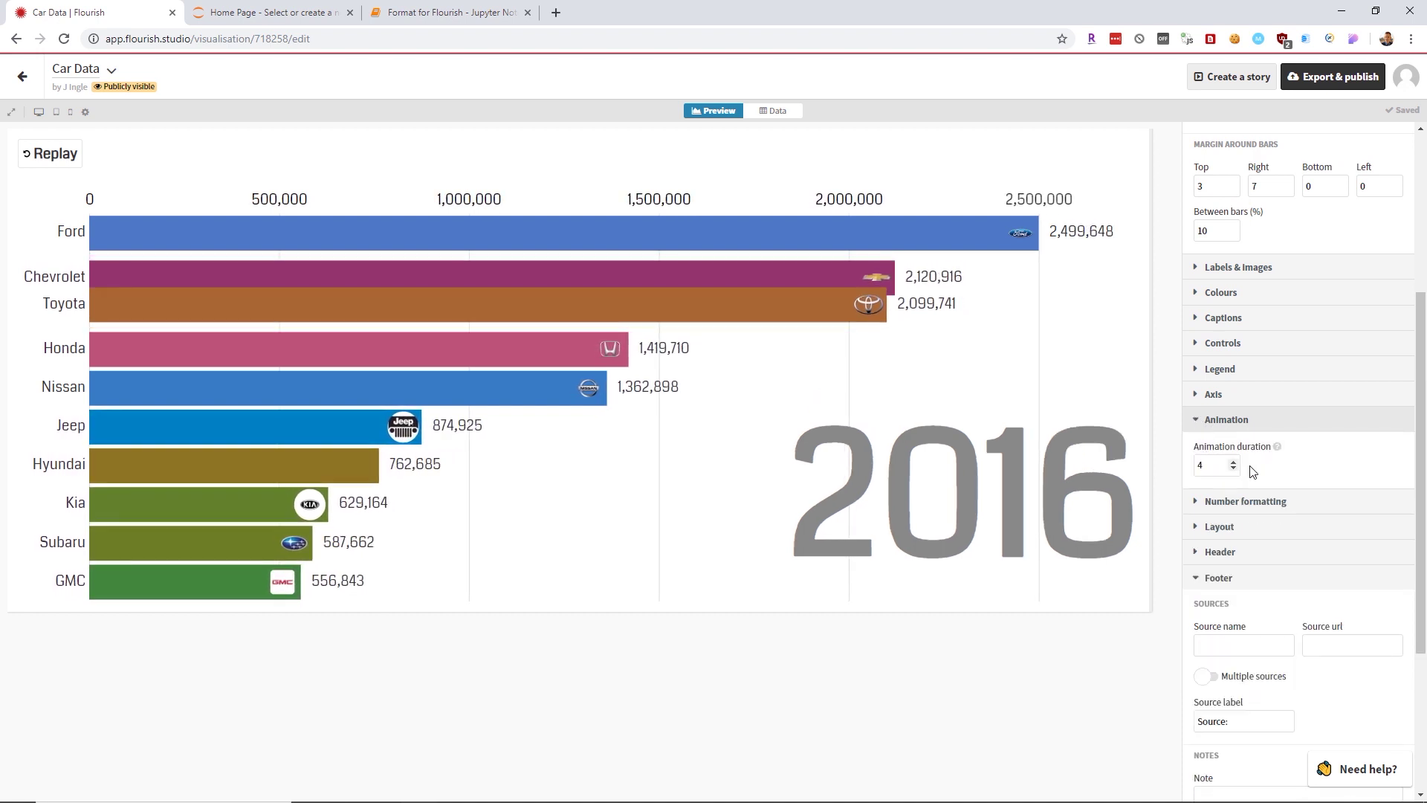
scroll(1198, 446, up, 2)
click(1211, 492)
- Expand the Colours settings and browse the preset palette list
click(1199, 441)
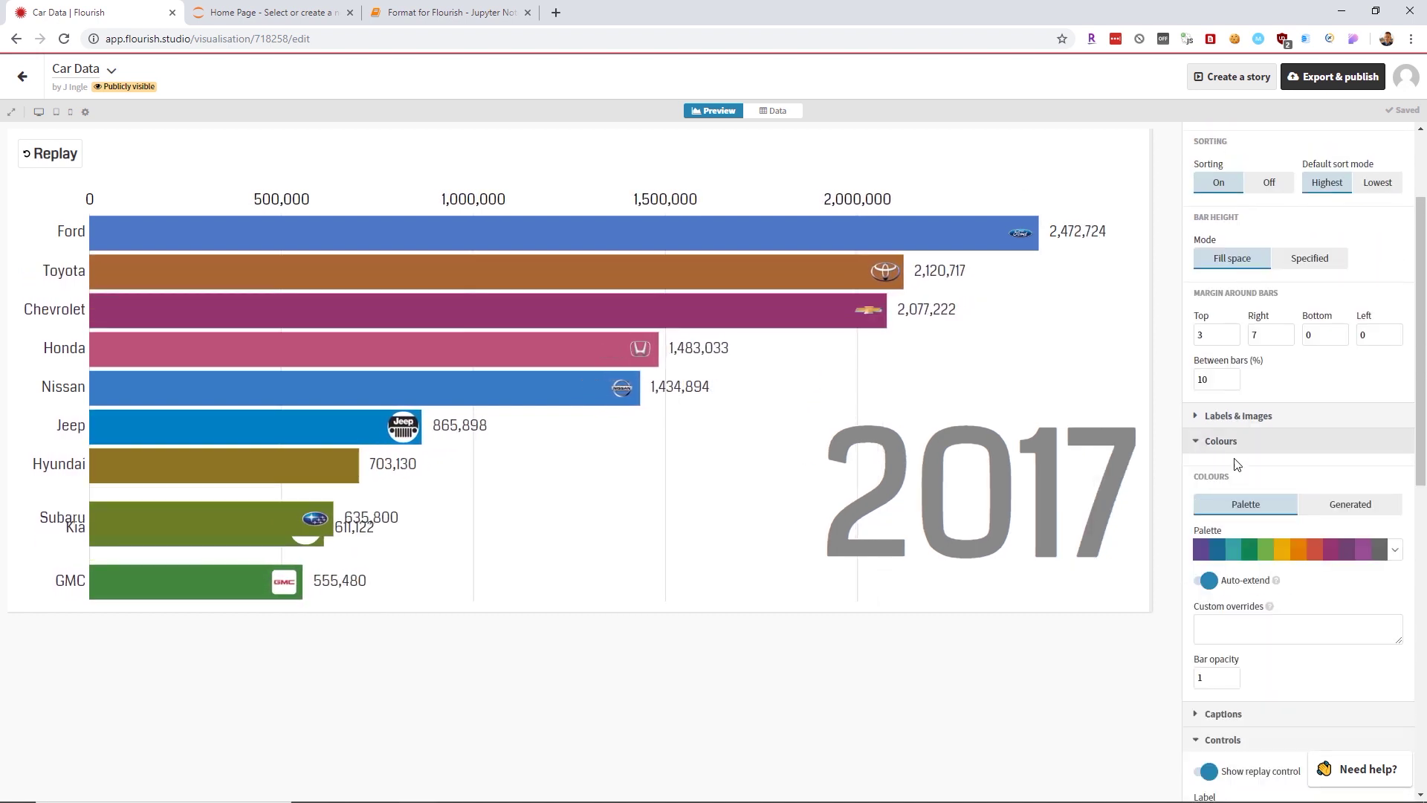
click(1377, 554)
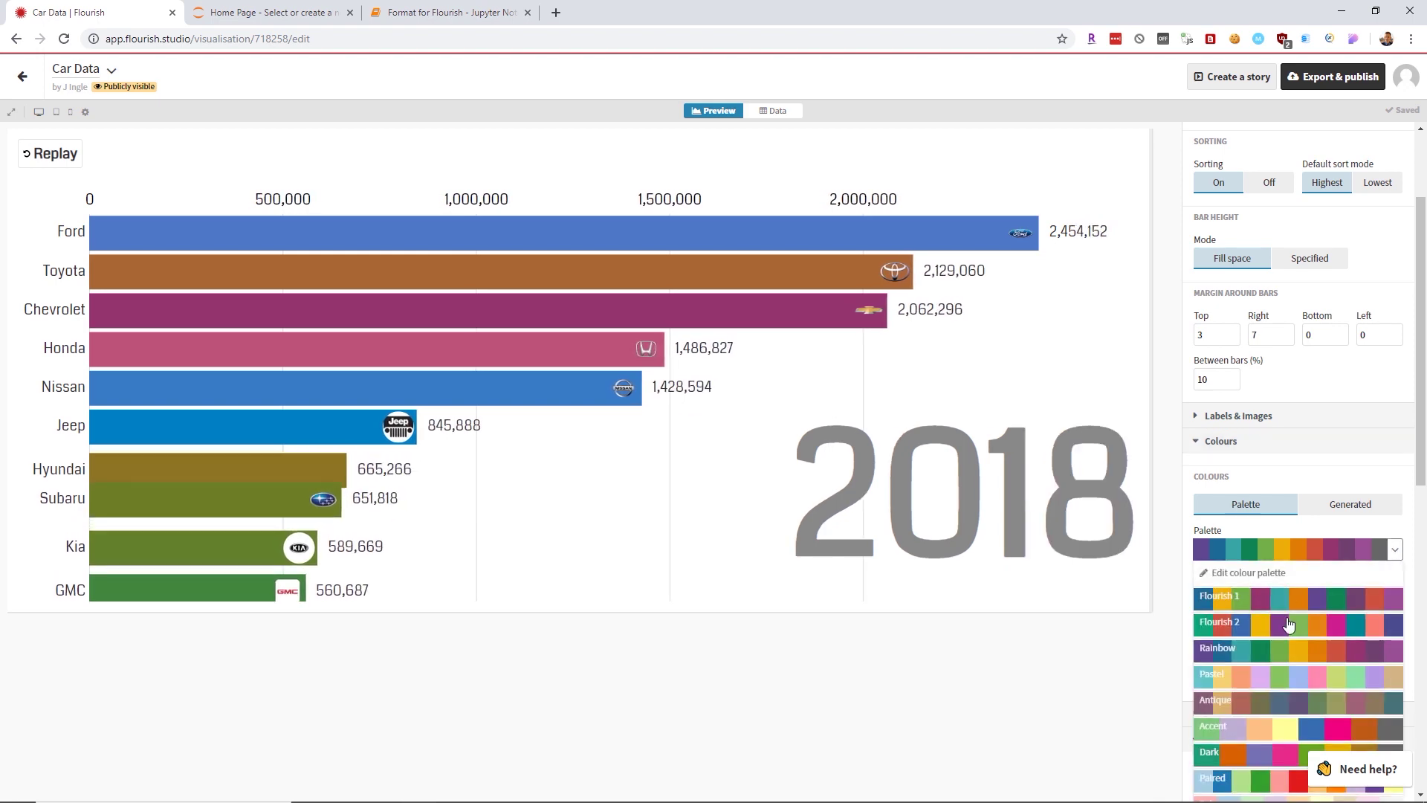
scroll(1293, 587, down, 3)
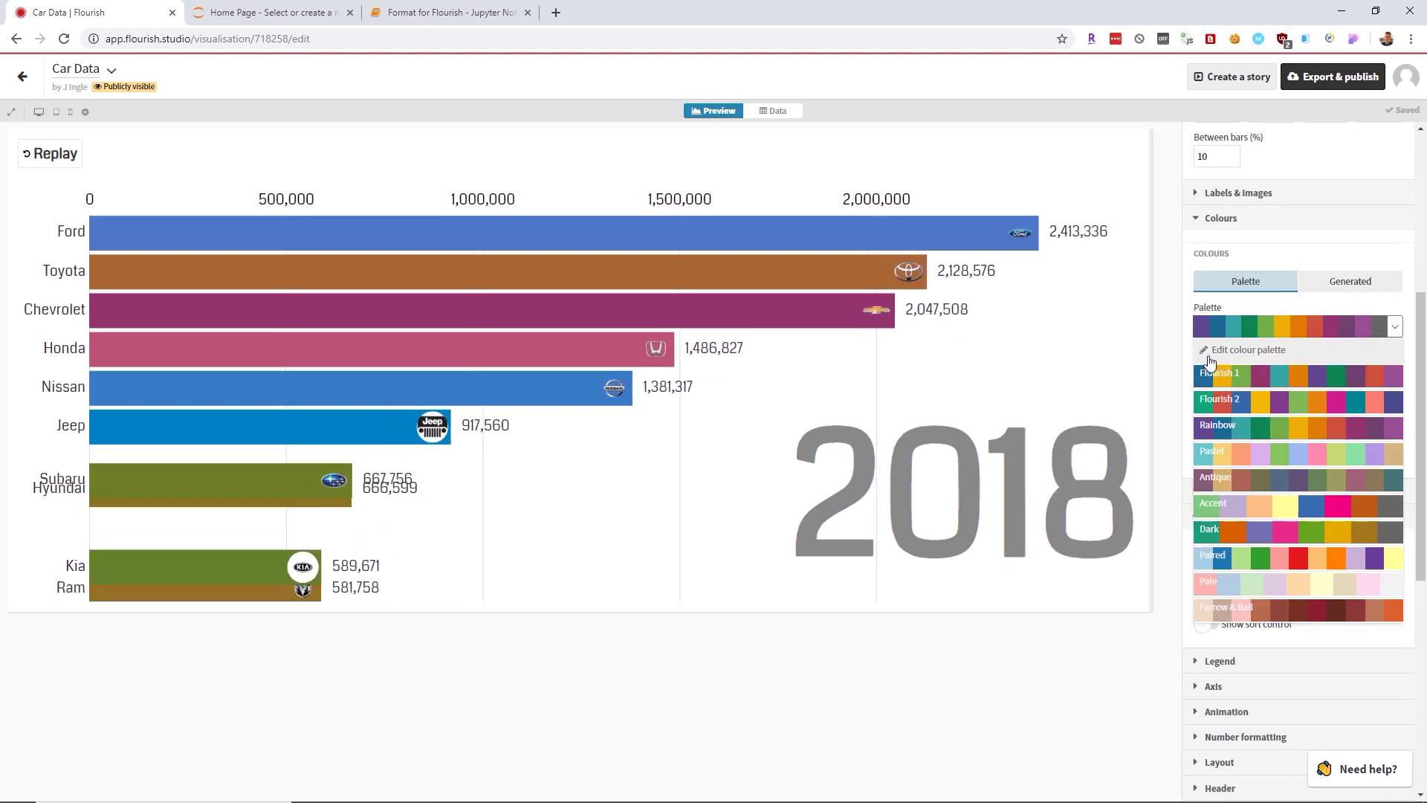
scroll(1382, 357, up, 4)
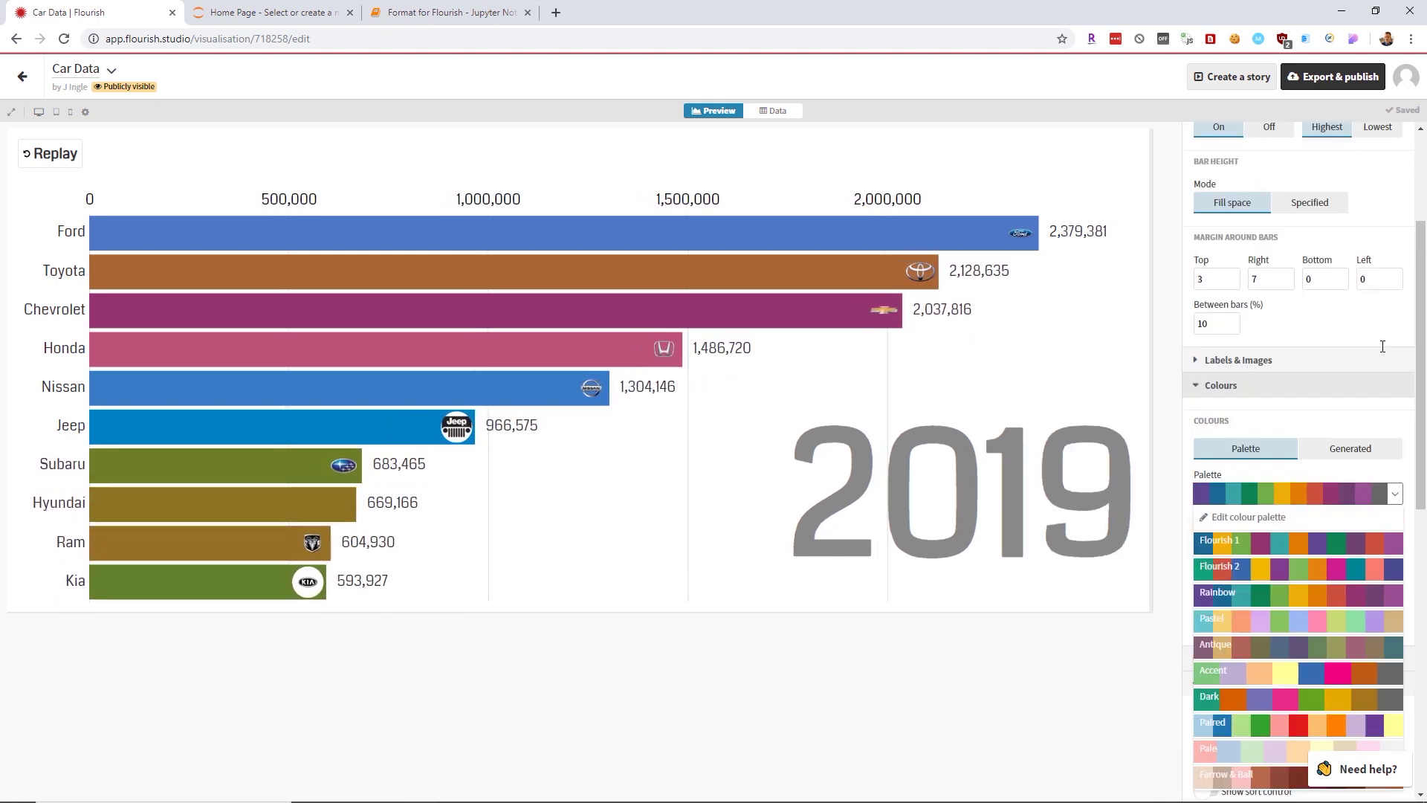
scroll(1330, 438, up, 1)
click(1267, 333)
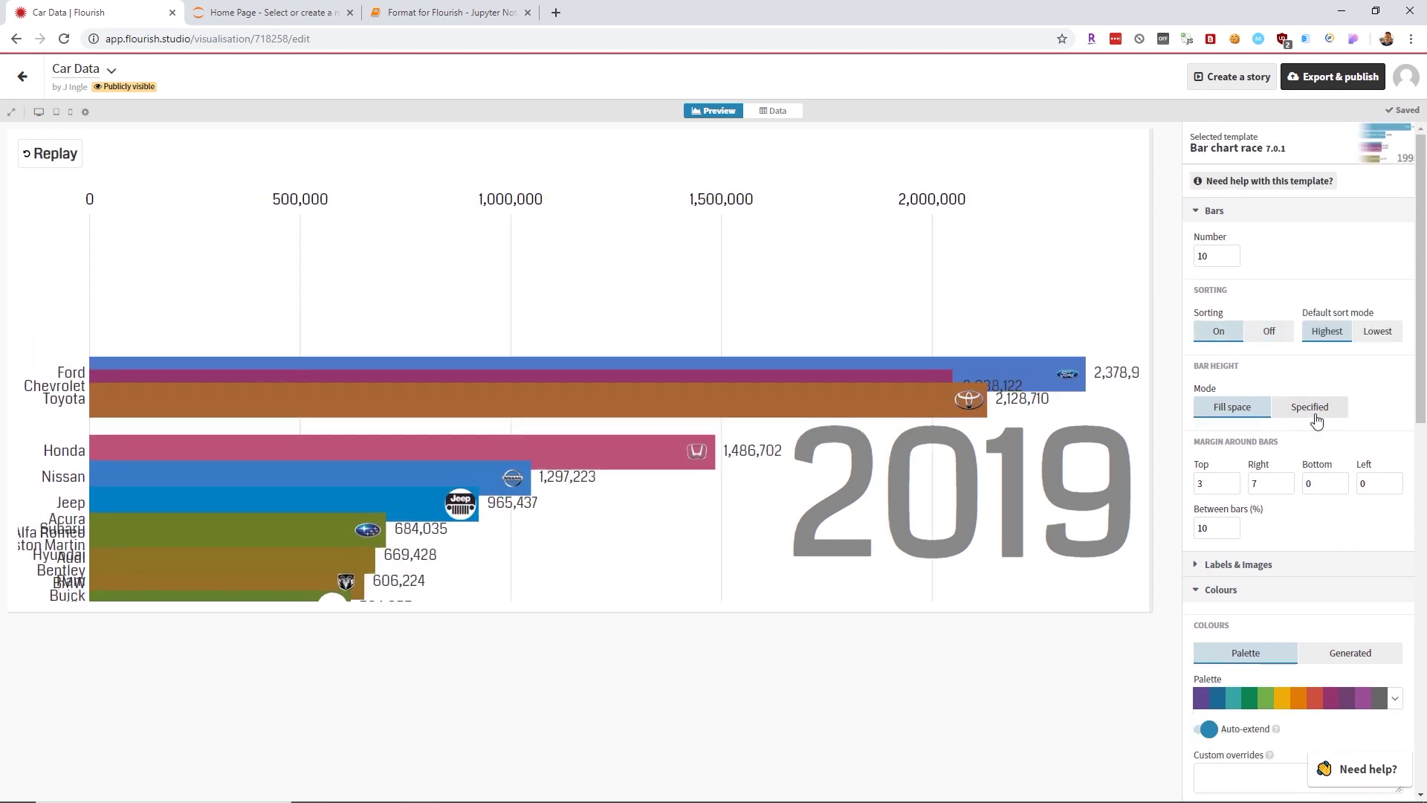
click(1311, 407)
click(1239, 409)
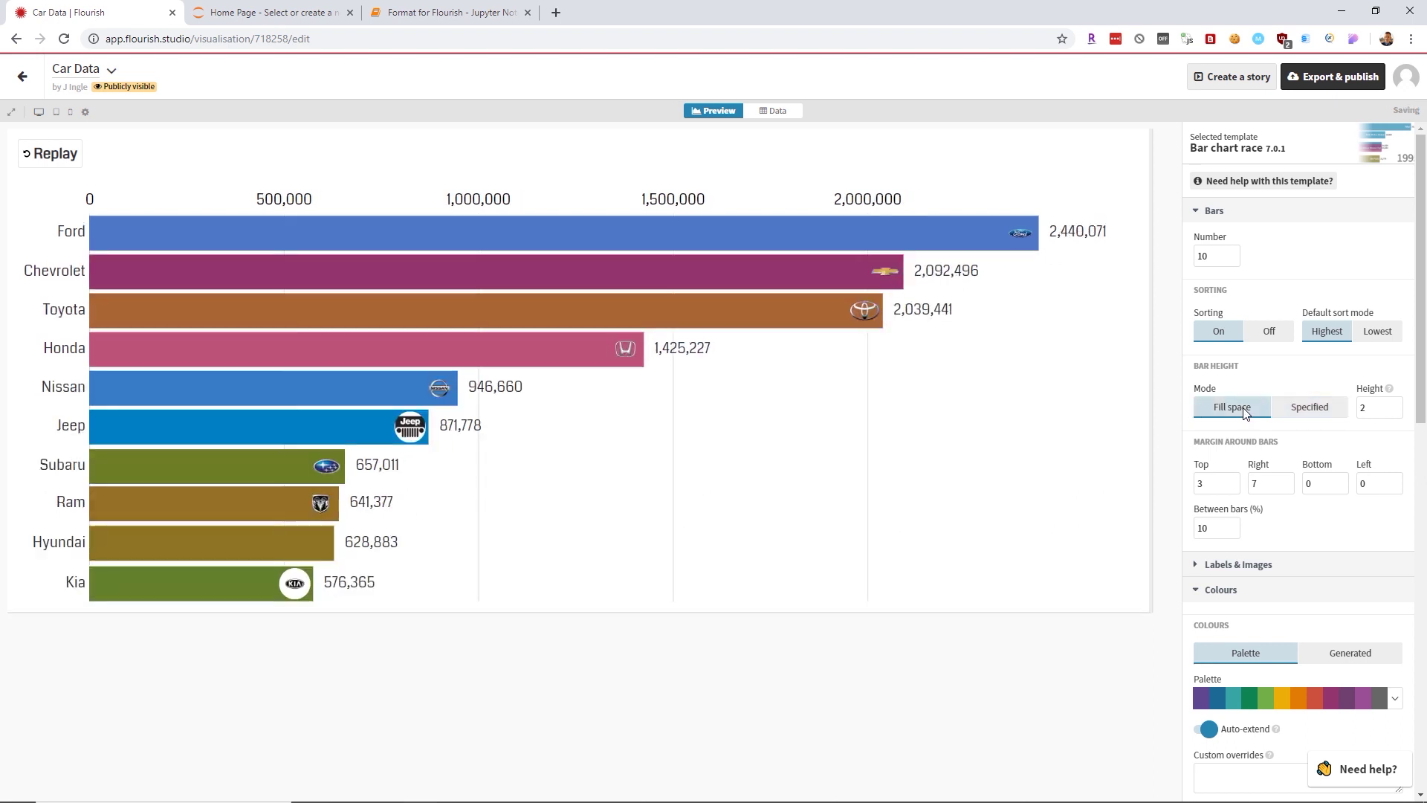